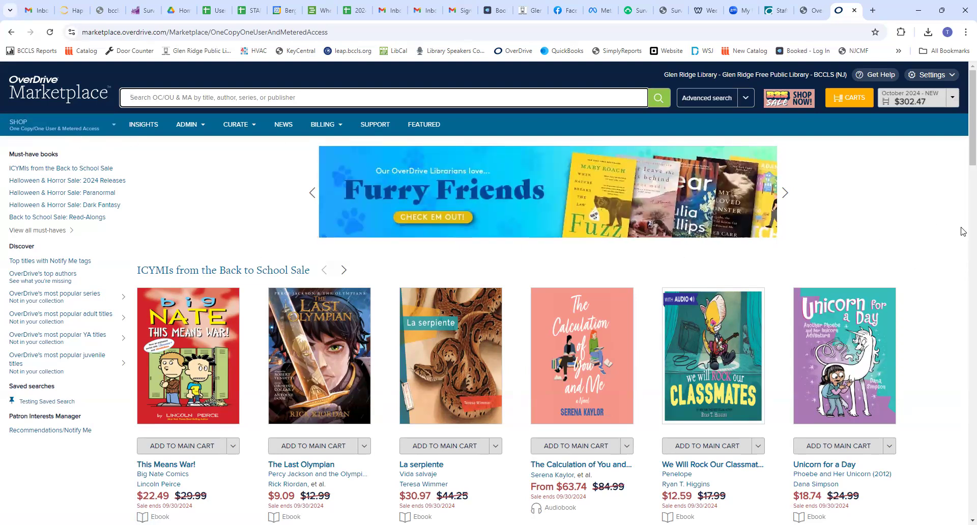
Look through the home page's featured and sale title lists and the available shop sections
scroll(963, 232, down, 8)
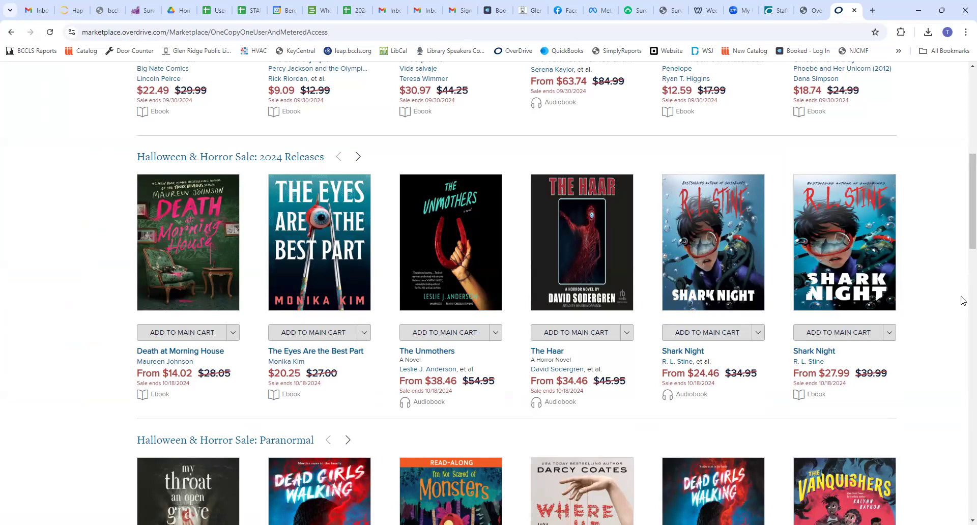
scroll(556, 293, down, 5)
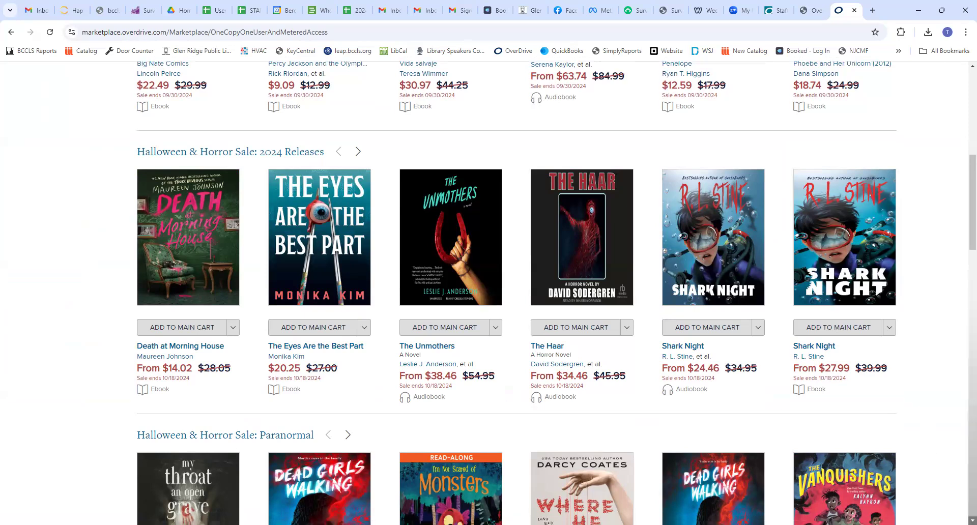
scroll(556, 293, down, 9)
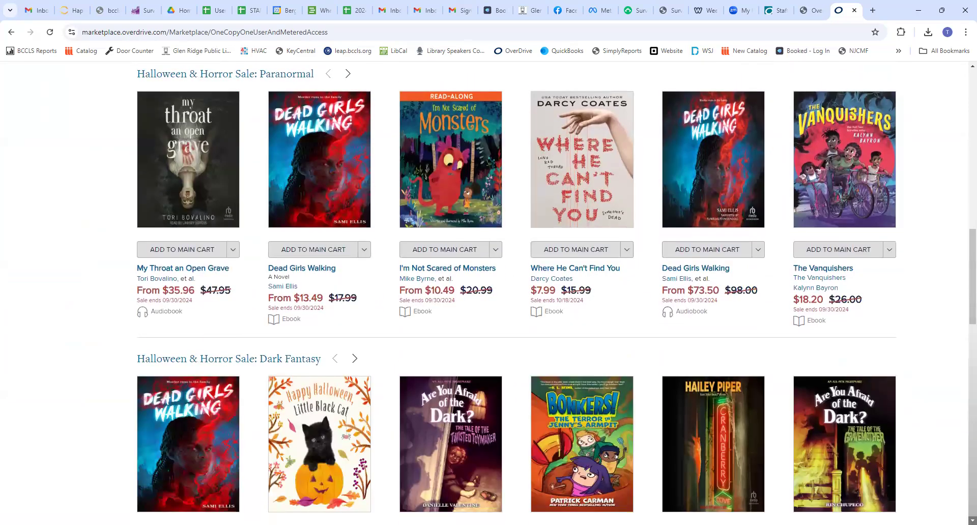
scroll(557, 294, down, 7)
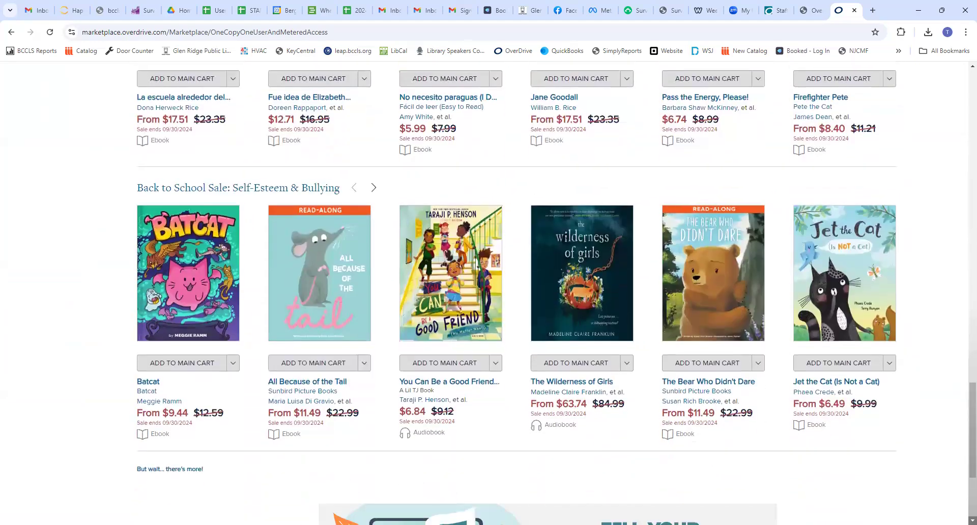
scroll(951, 246, down, 2)
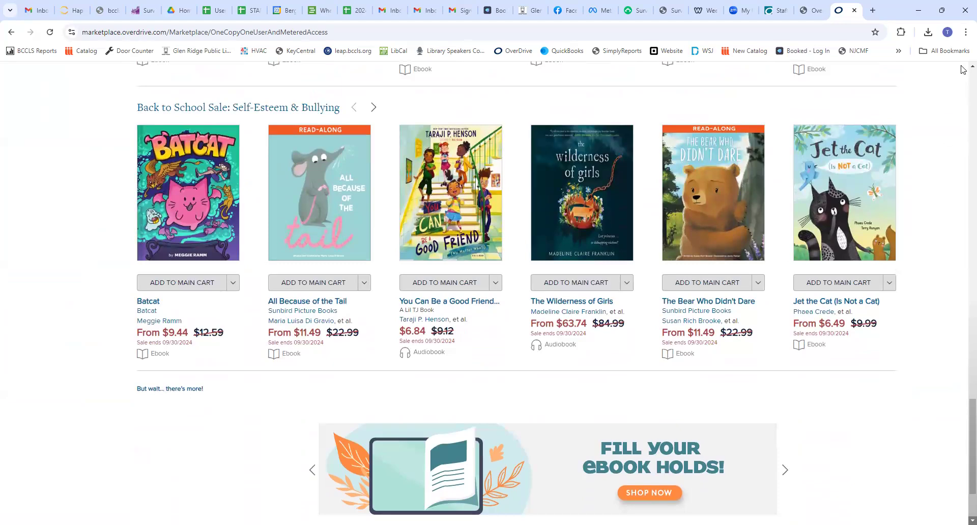
scroll(962, 68, up, 12)
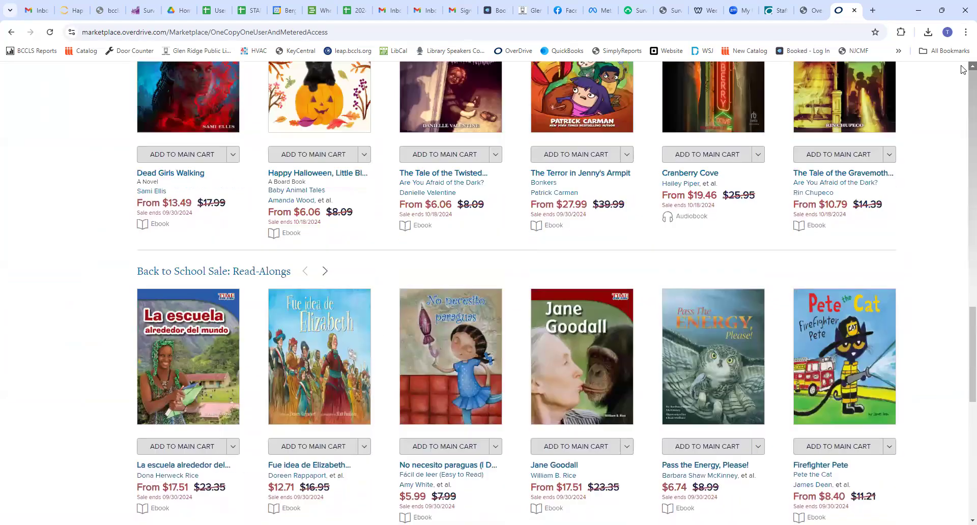
scroll(962, 69, up, 11)
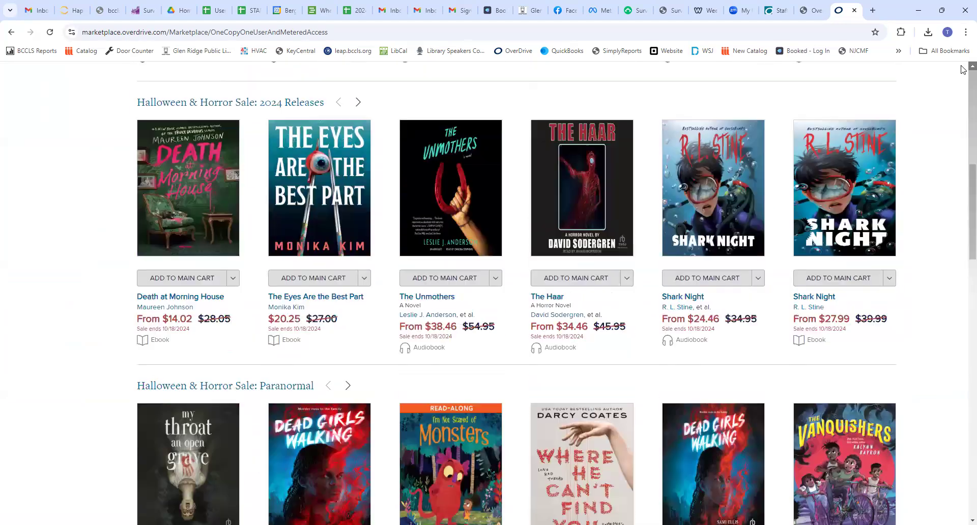
scroll(962, 68, up, 6)
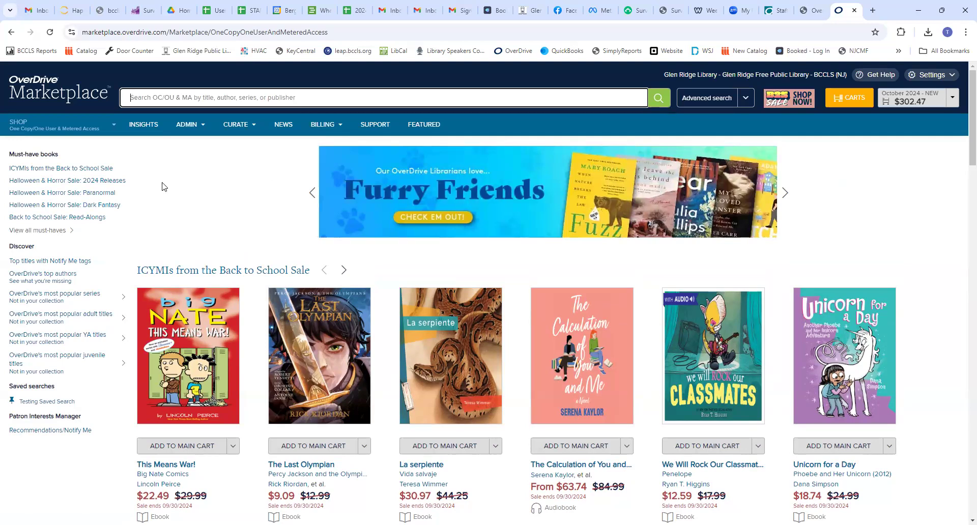
click(113, 130)
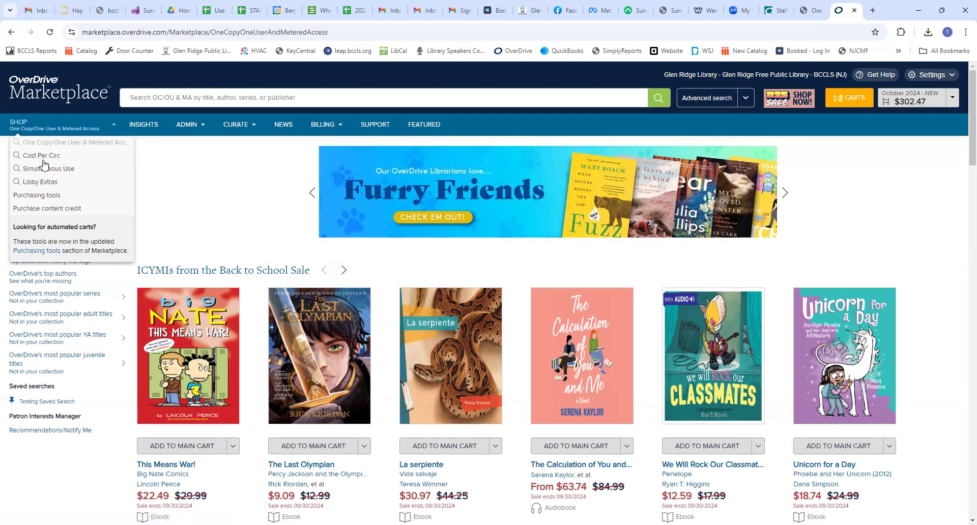
click(92, 124)
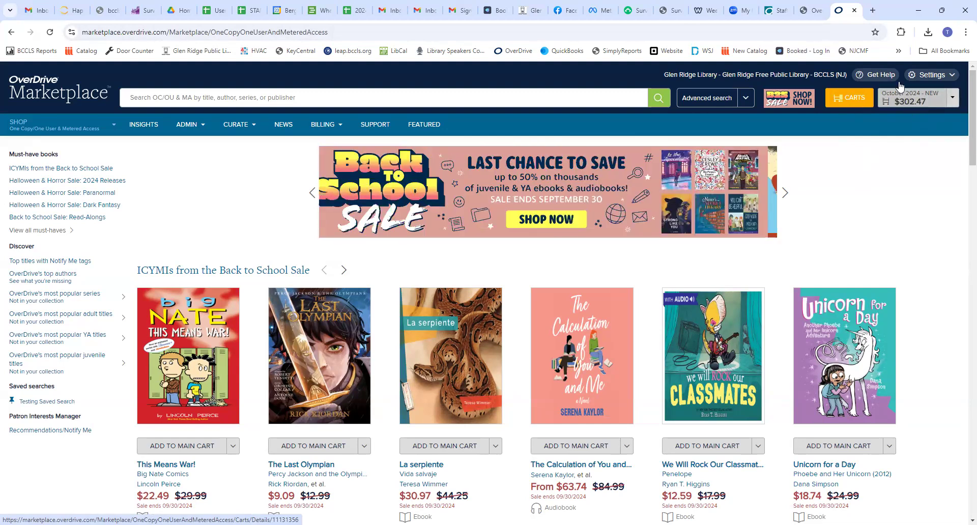
Create a cart named TESTING with the description "testing testing", pinned as the main cart
click(850, 104)
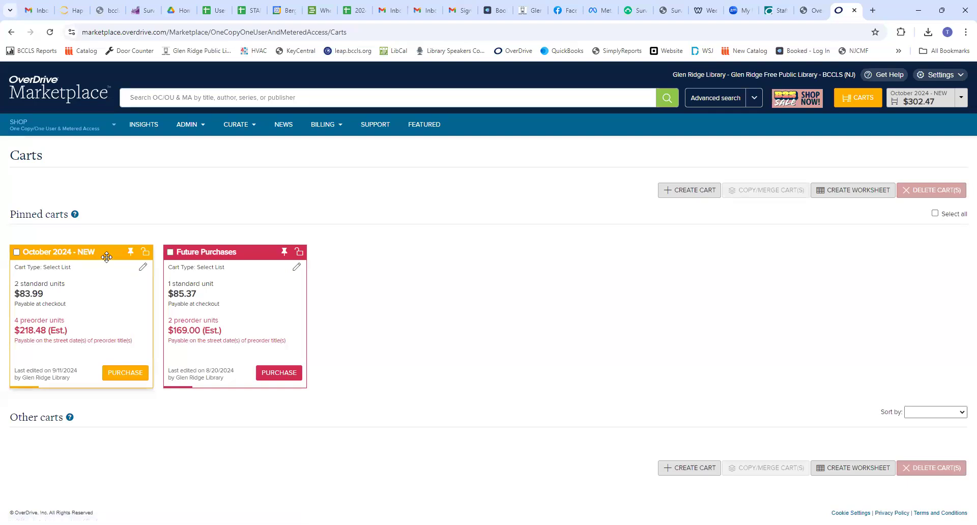
mouse_move(111, 252)
mouse_down()
mouse_move(310, 259)
mouse_move(116, 151)
mouse_move(123, 252)
mouse_move(97, 246)
mouse_up()
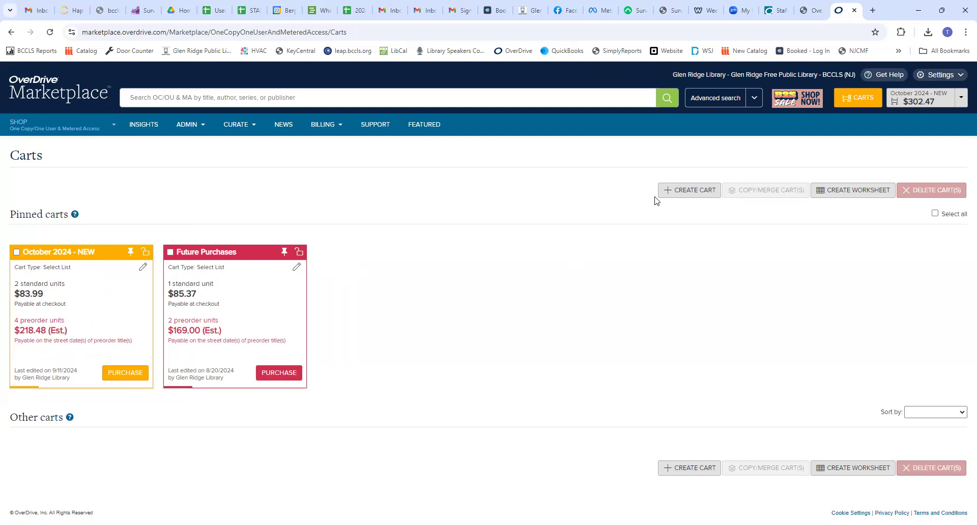
click(692, 192)
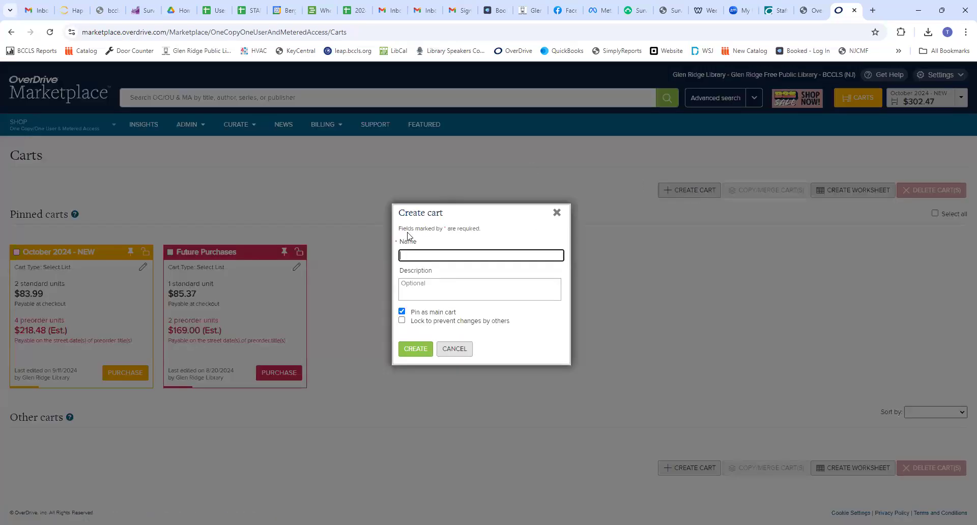
text(TESTING)
key(Tab)
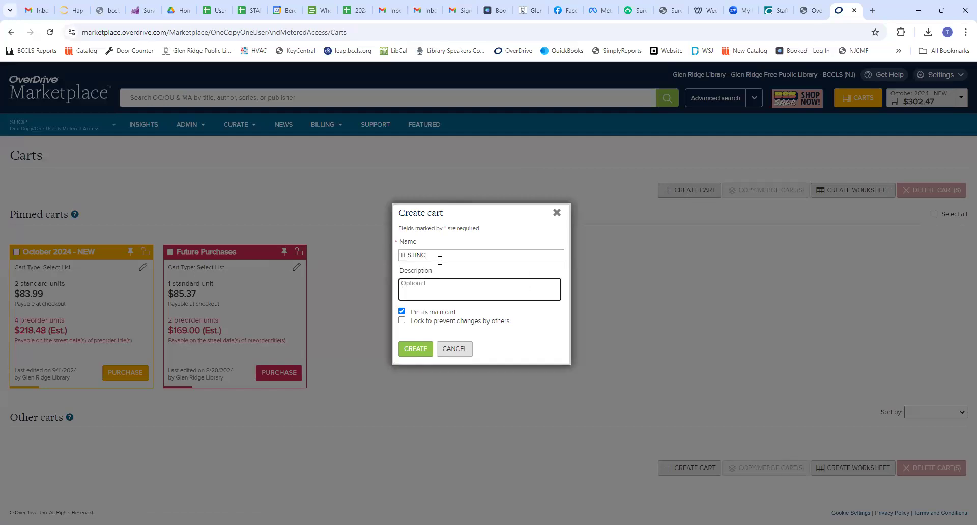
text(testing testing)
click(416, 352)
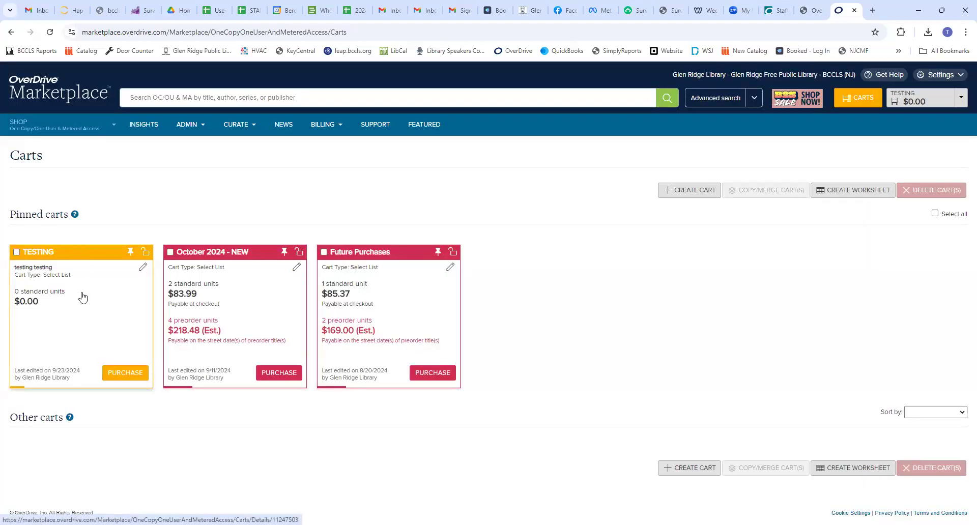
Create a worksheet from the carts overview
drag(102, 250, 33, 270)
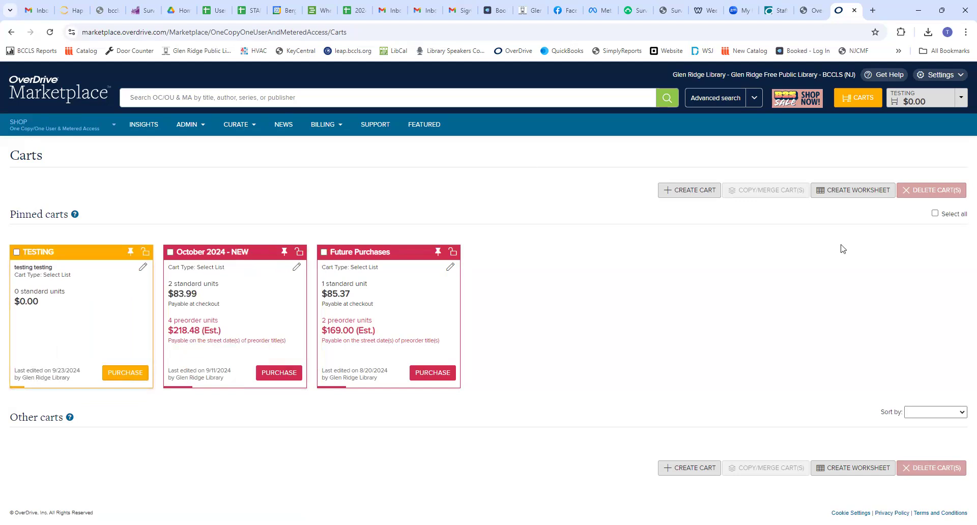
click(841, 194)
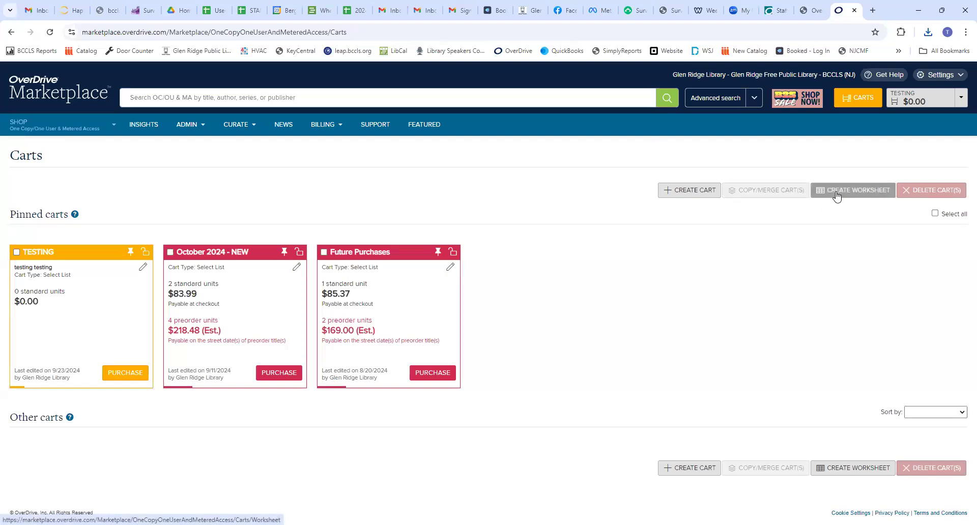
Try merging the October 2024 - NEW and TESTING carts into a new cart, cancel before naming it, and deselect both carts
click(170, 253)
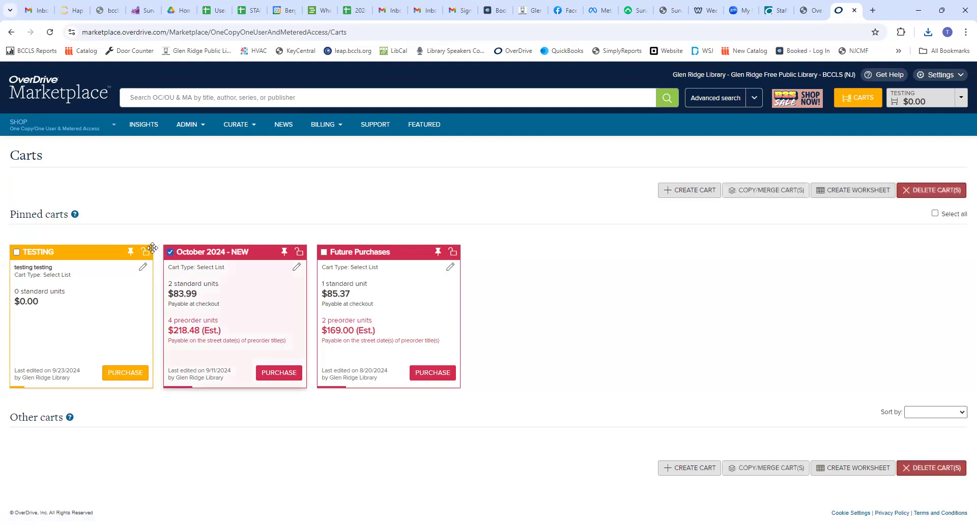
click(17, 253)
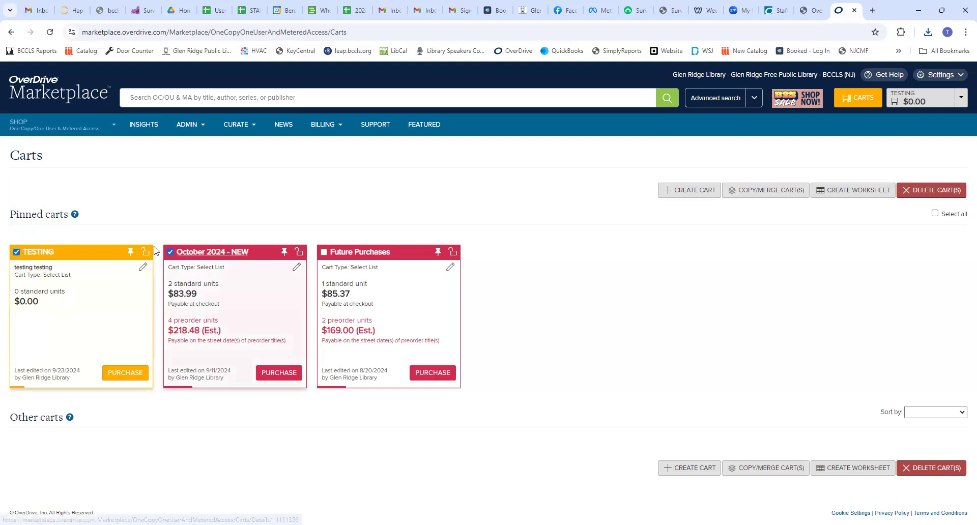
click(756, 191)
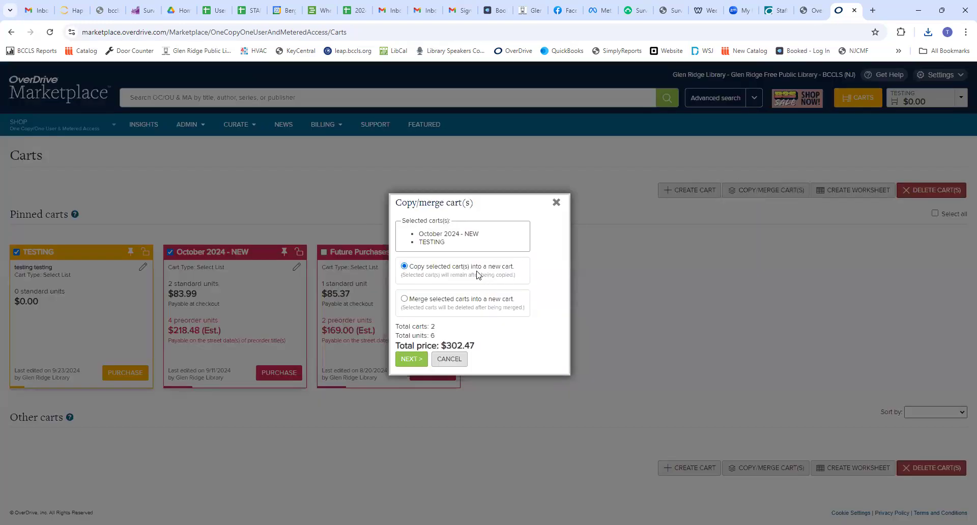
click(468, 309)
click(413, 359)
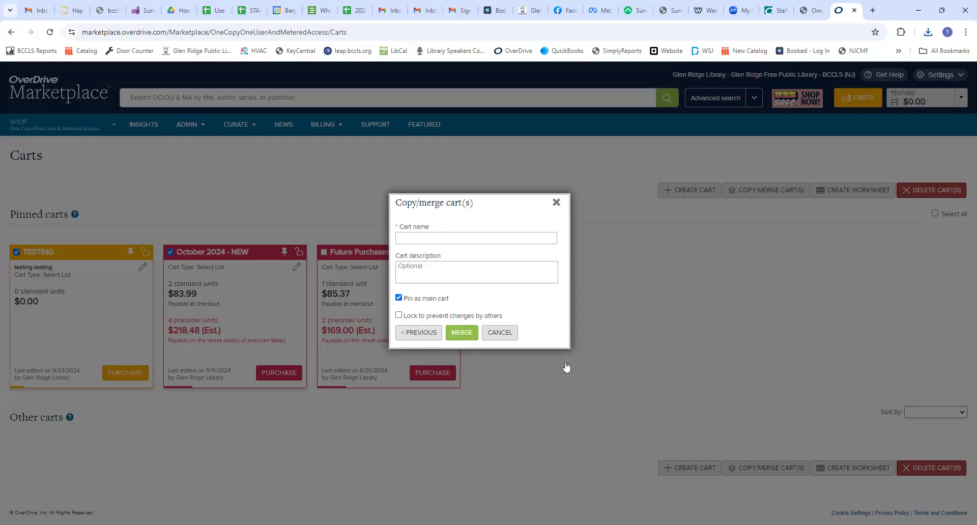
click(501, 333)
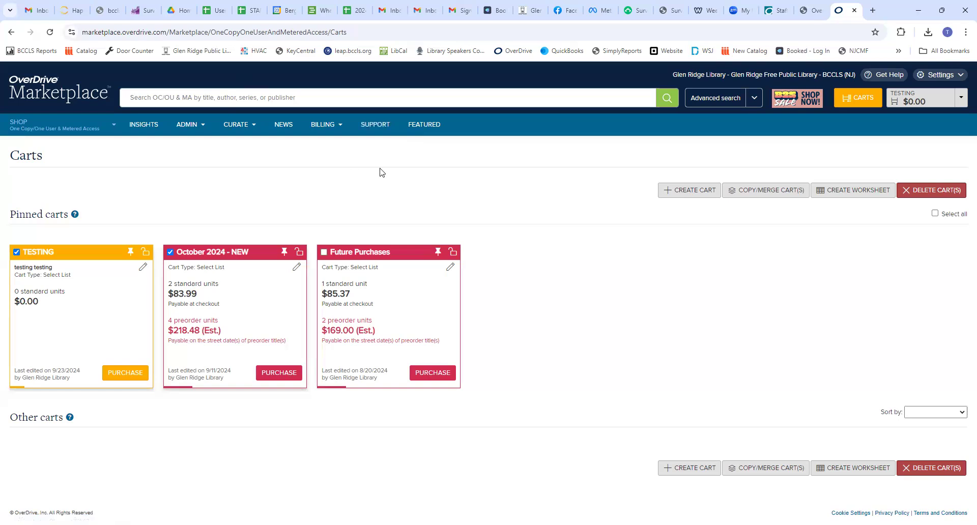
click(171, 252)
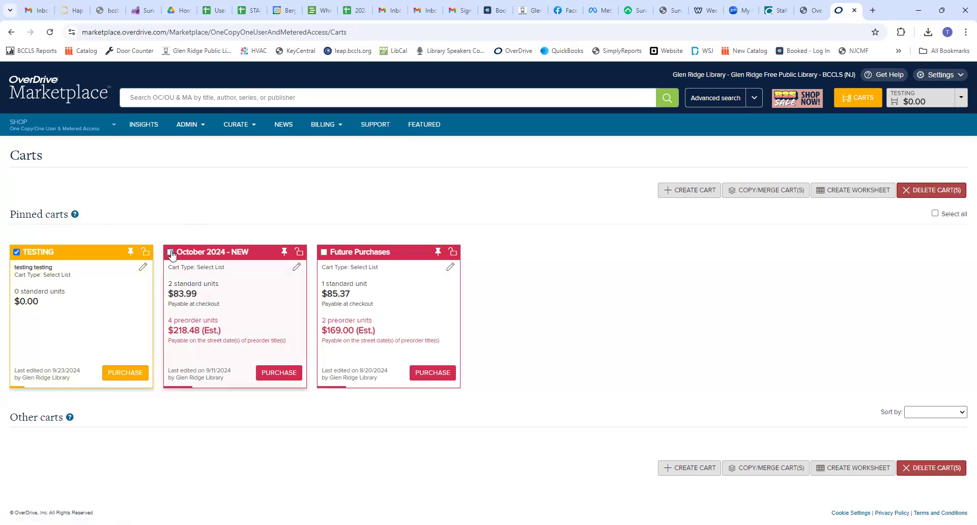
click(16, 252)
Search the marketplace for "fourth wing"
click(279, 92)
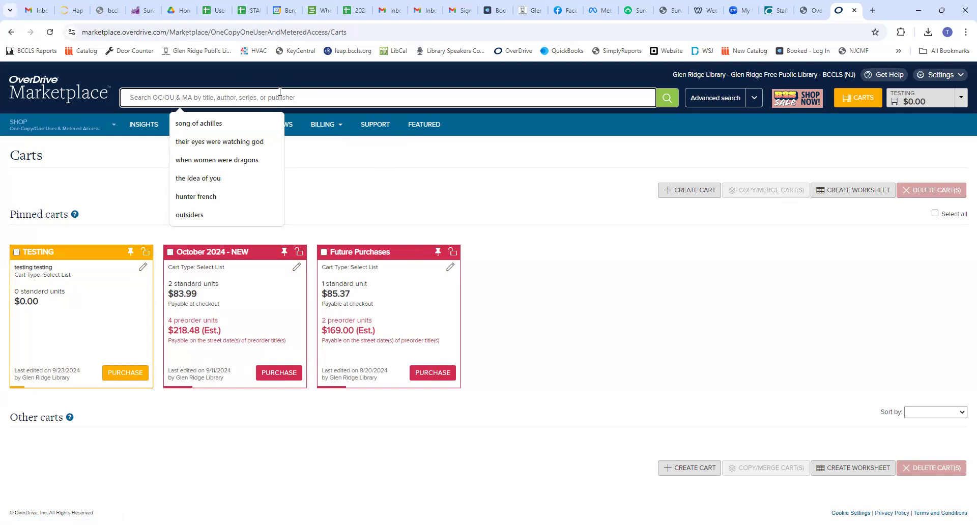
text(fourth )
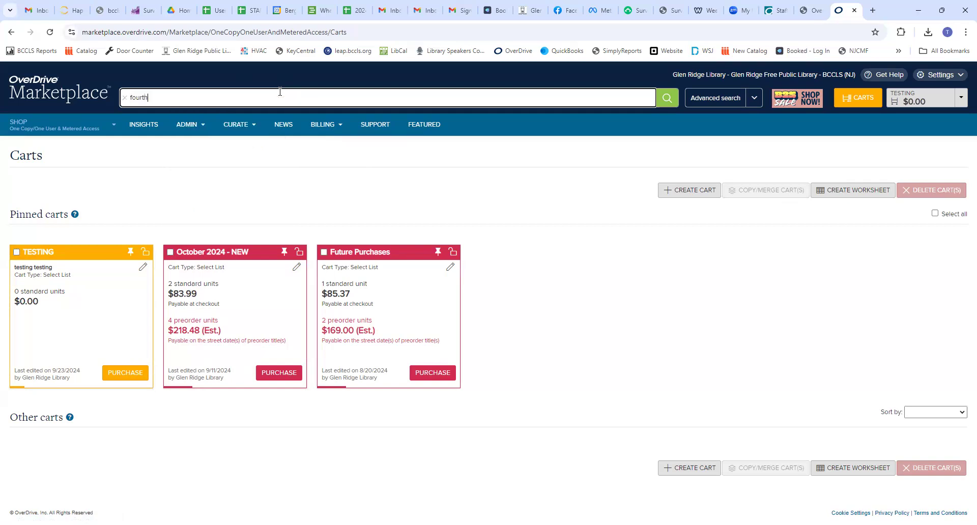
text(wing)
key(Return)
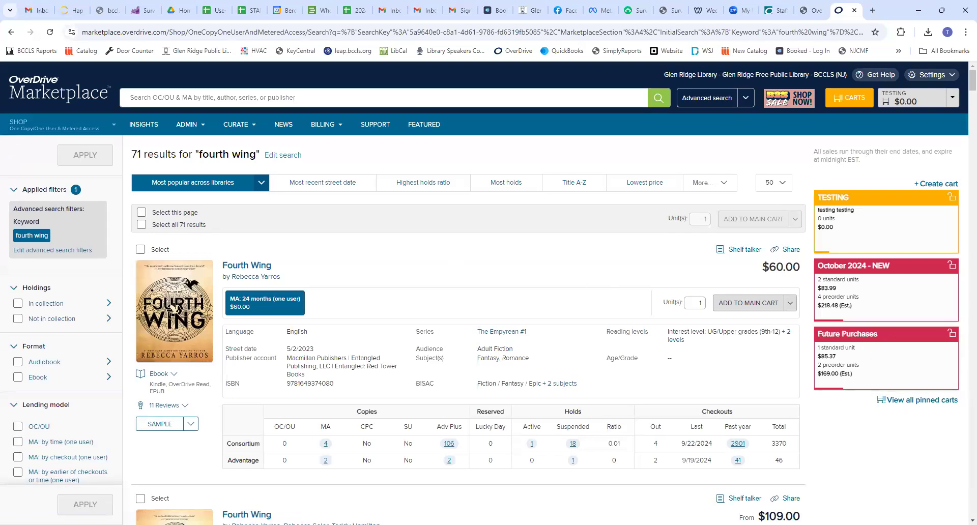
Examine the Fourth Wing ebook and audiobook results, including lending models, prices, publication details, copies, holds and checkouts
scroll(489, 293, down, 1)
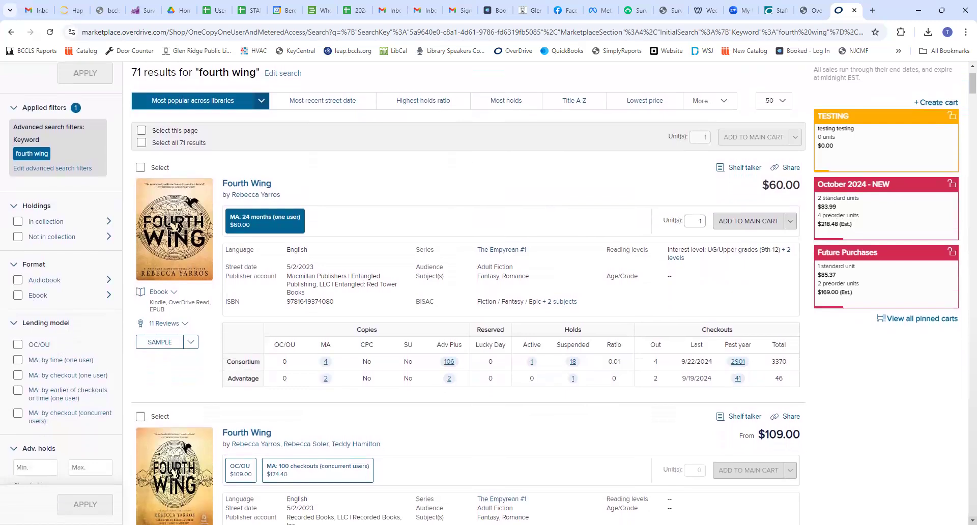
scroll(479, 295, down, 2)
scroll(517, 466, down, 1)
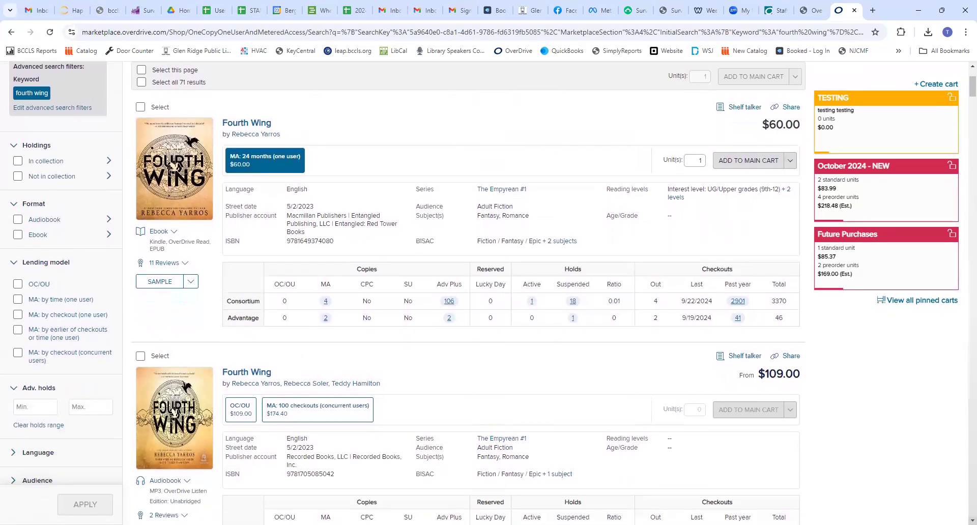
click(305, 410)
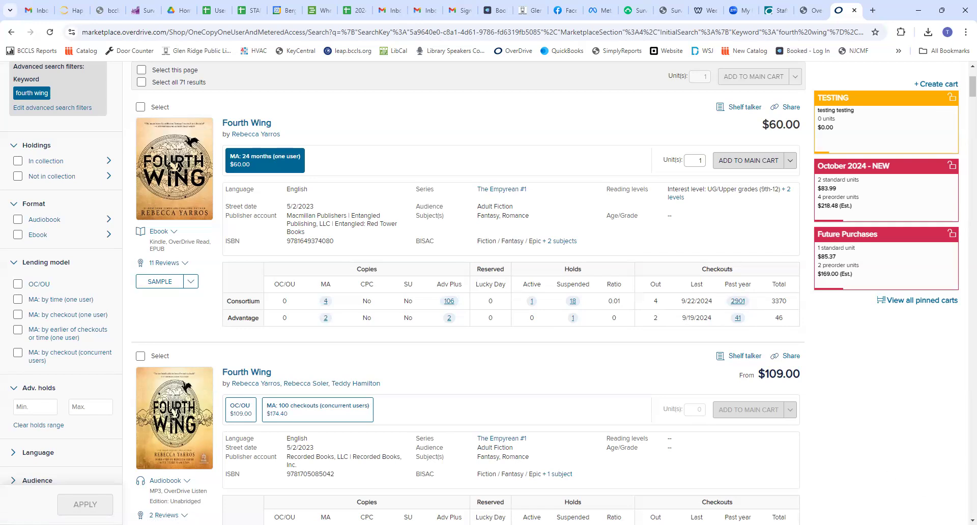
scroll(489, 293, down, 2)
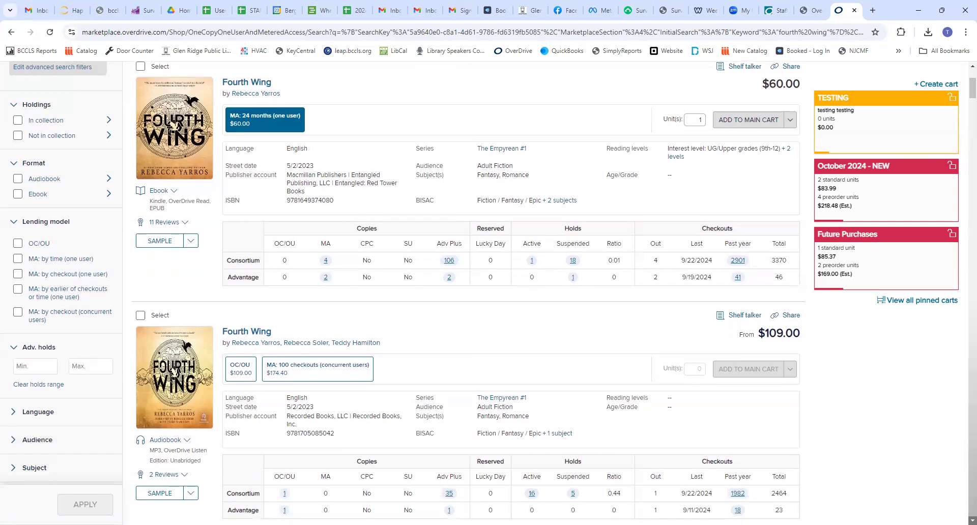
scroll(724, 379, down, 1)
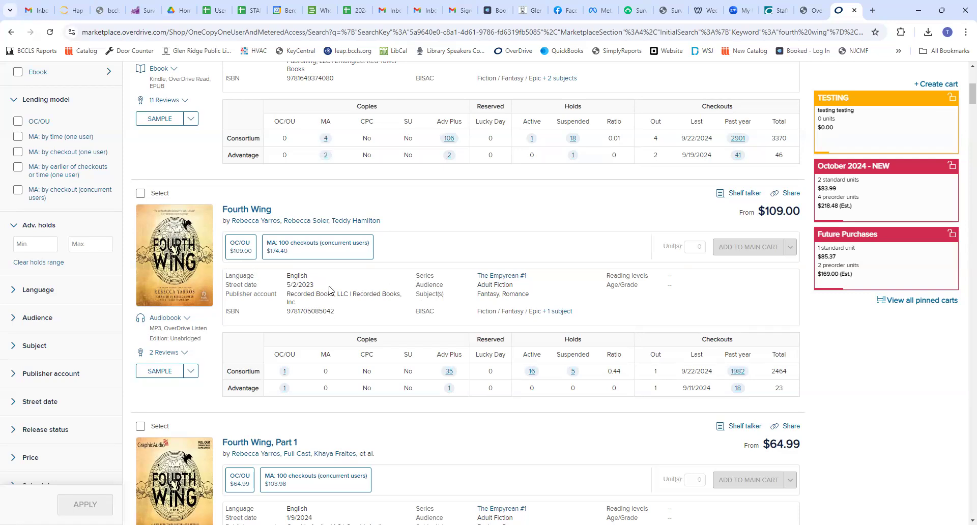
double_click(298, 278)
click(310, 284)
double_click(298, 275)
double_click(309, 284)
click(317, 288)
Add one unit of the Fourth Wing ebook with the 24-month, one-user metered license to the main cart
scroll(964, 68, up, 1)
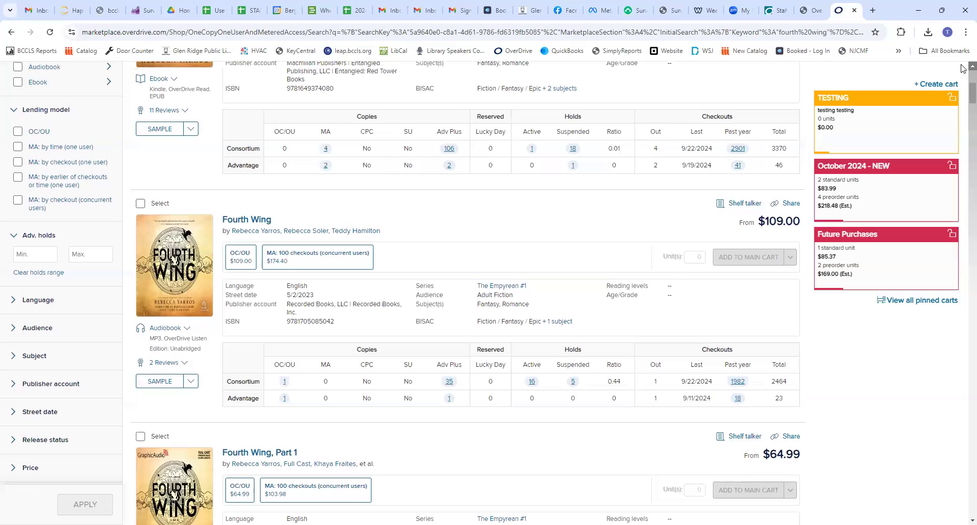
scroll(964, 68, up, 3)
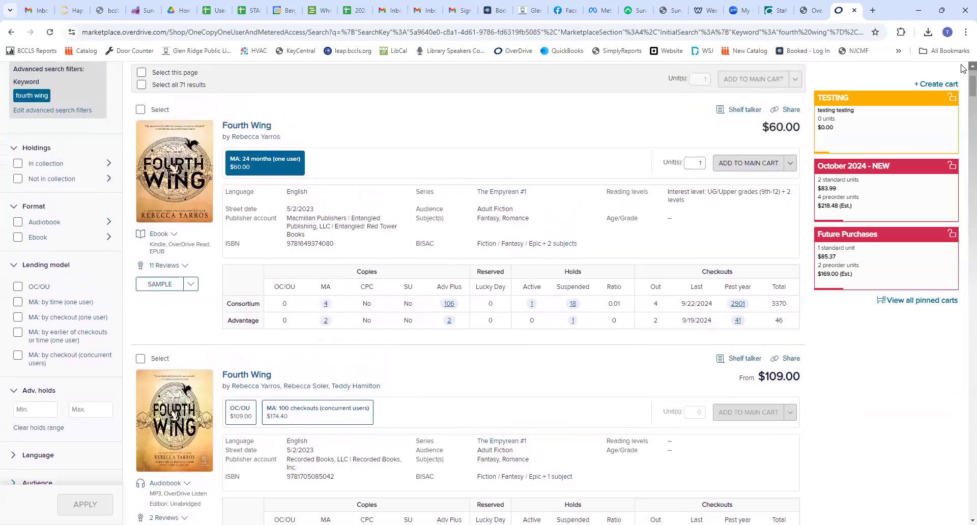
scroll(964, 67, up, 1)
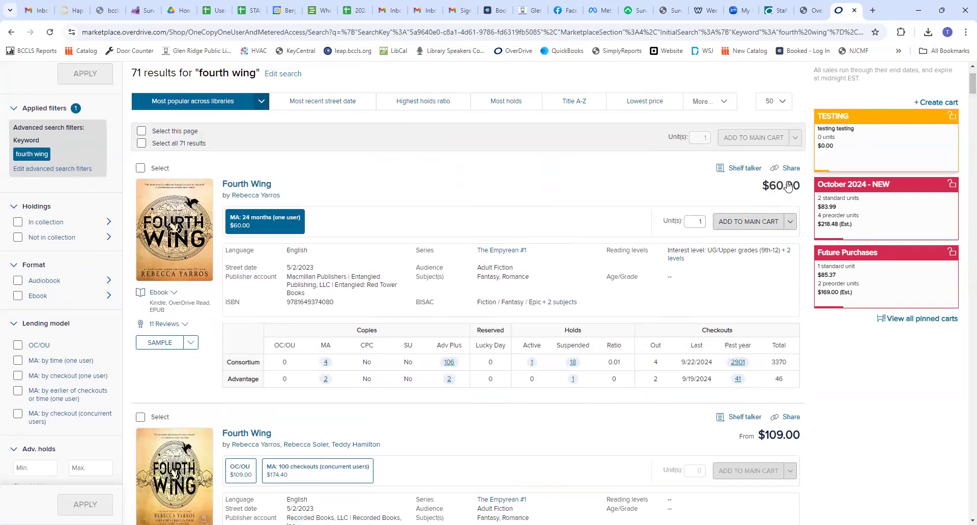
click(755, 229)
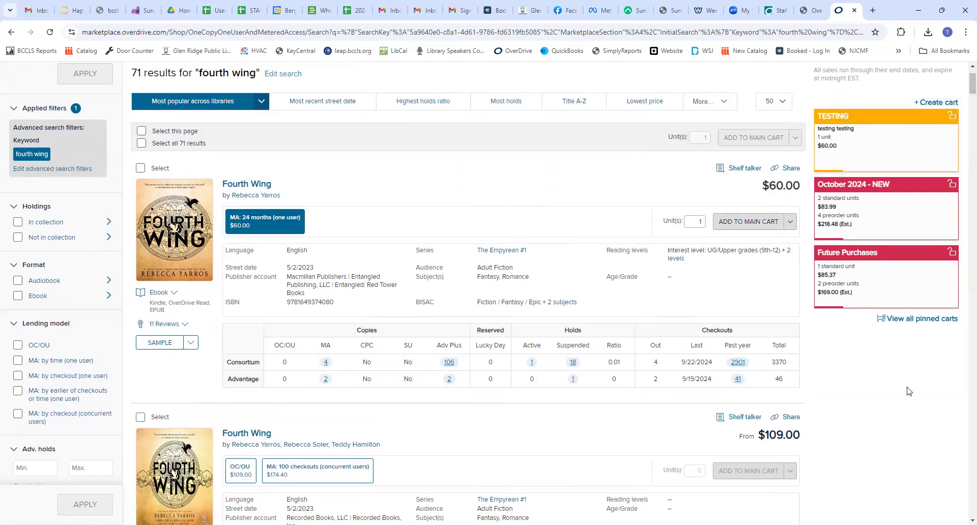
View the alternative cart destinations offered for the 24-month, one-user Fourth Wing ebook without adding another unit
click(791, 222)
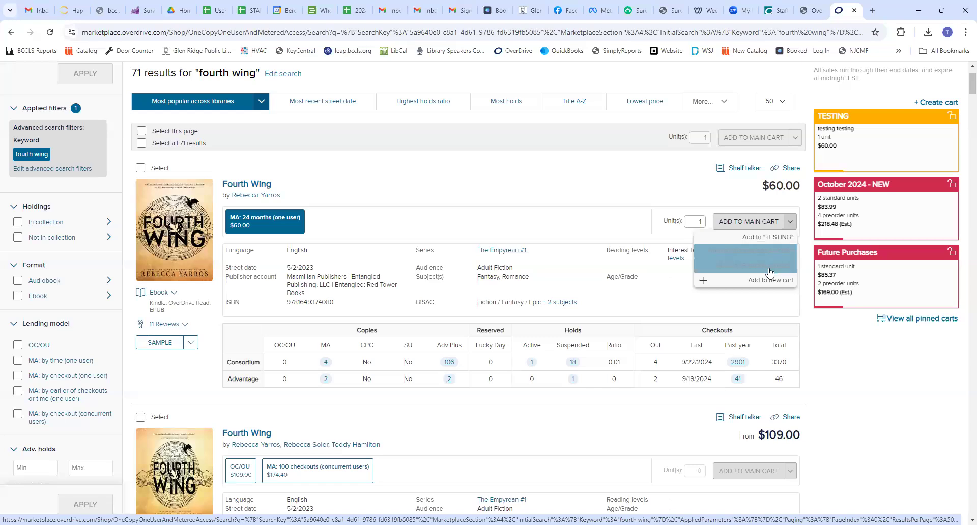
click(888, 387)
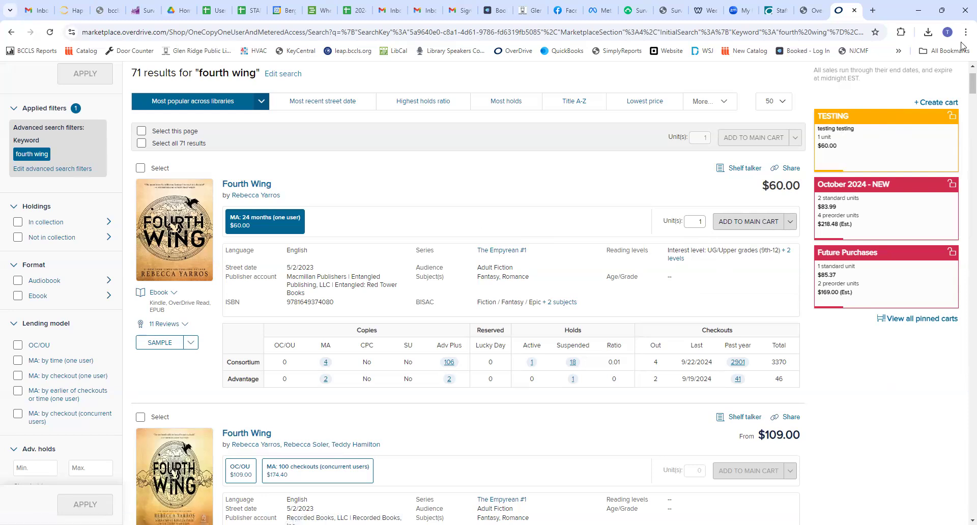
Open the advanced search and examine its criteria, including title, subject, publisher, dates, price, lending model and holdings
scroll(962, 72, up, 2)
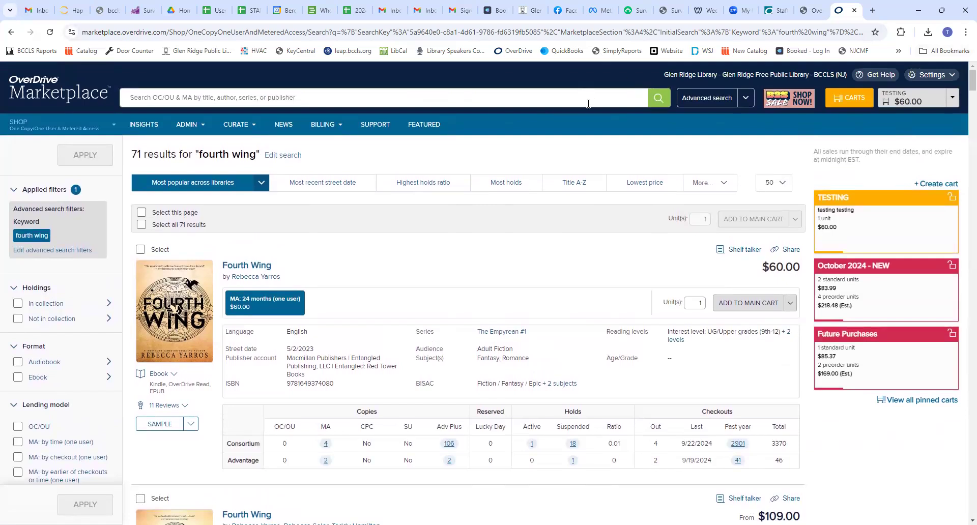
click(554, 100)
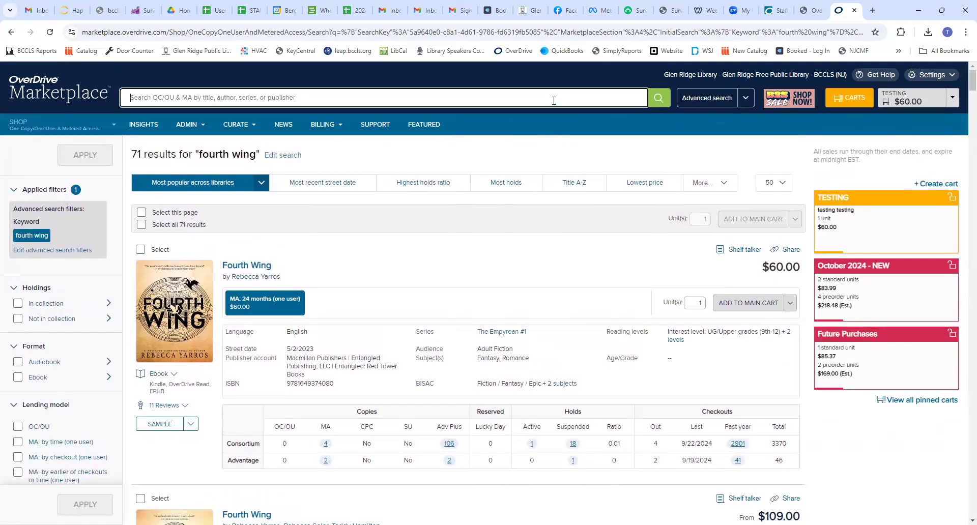
click(705, 100)
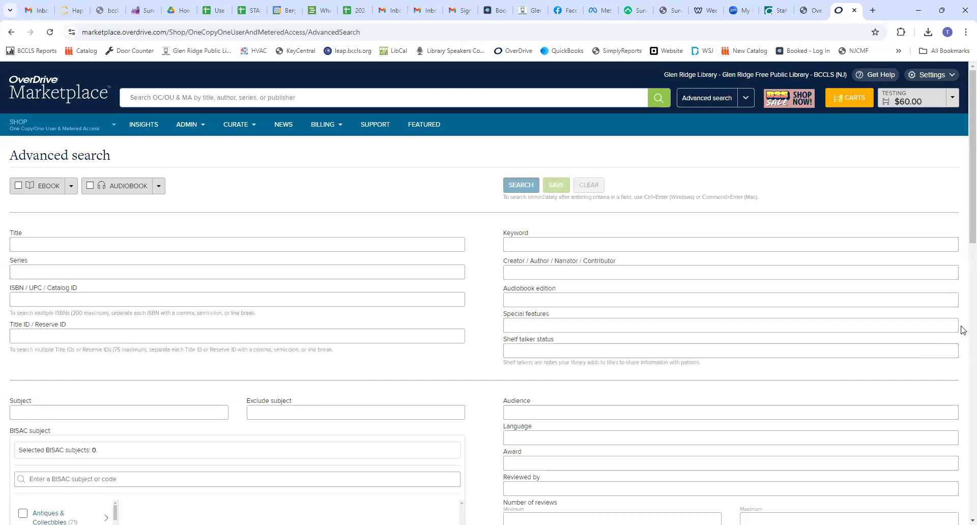
scroll(963, 330, down, 8)
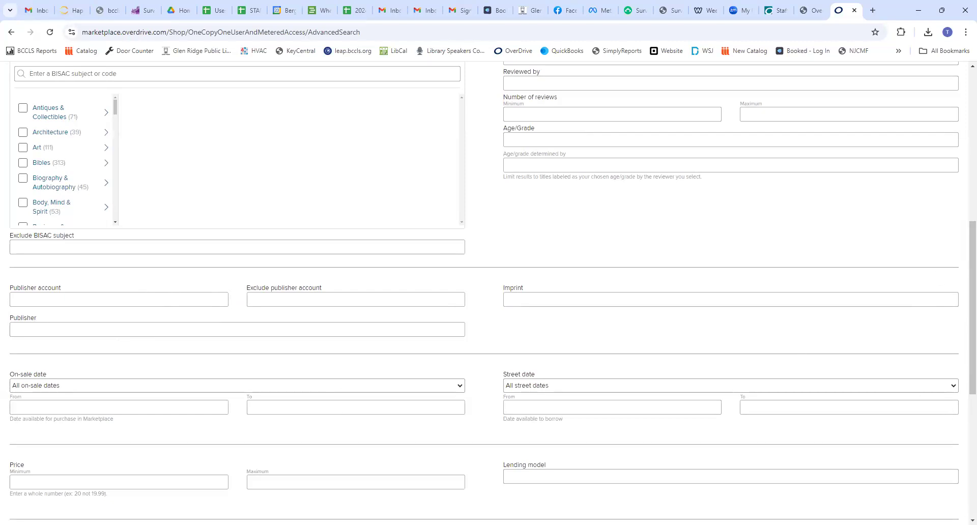
scroll(489, 293, down, 4)
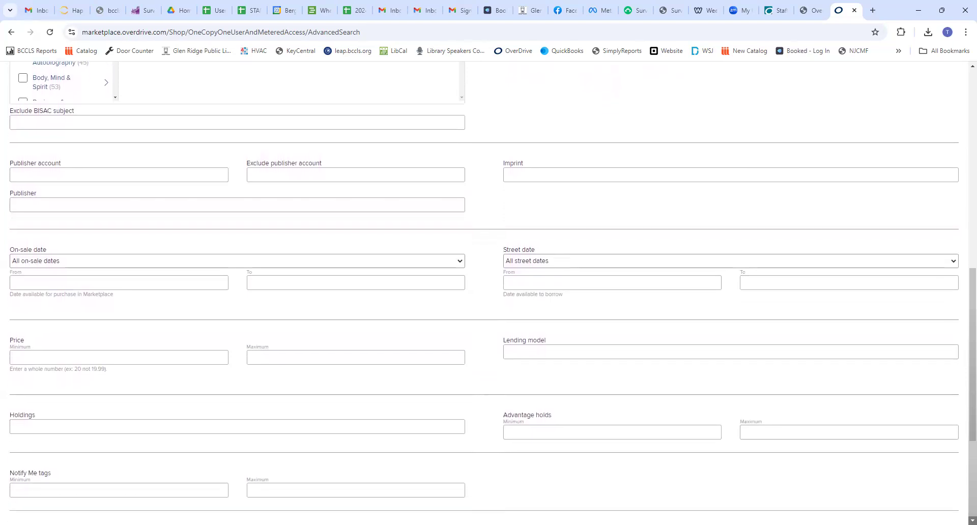
scroll(489, 293, down, 3)
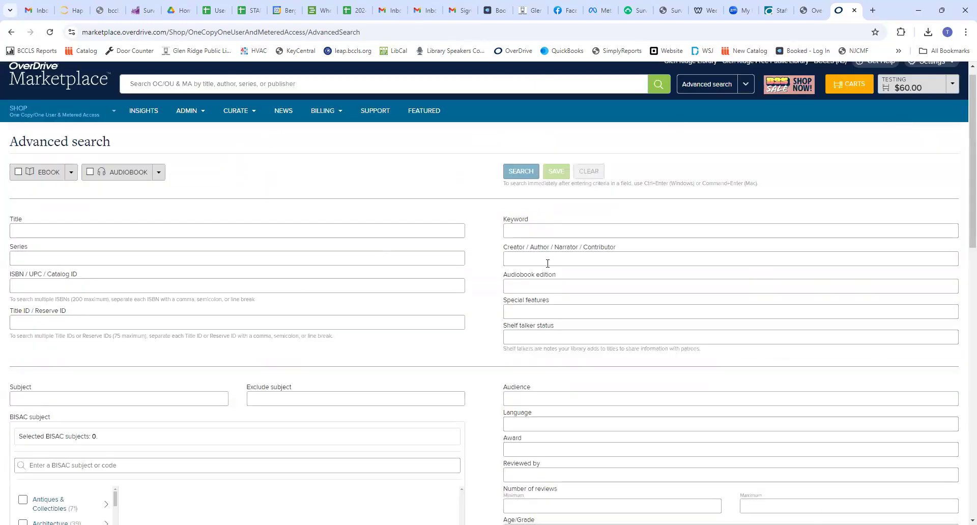
Enter the keyword "test" and try saving the search as "test" pinned to the menu, cancelling before it is saved
click(566, 231)
text(test)
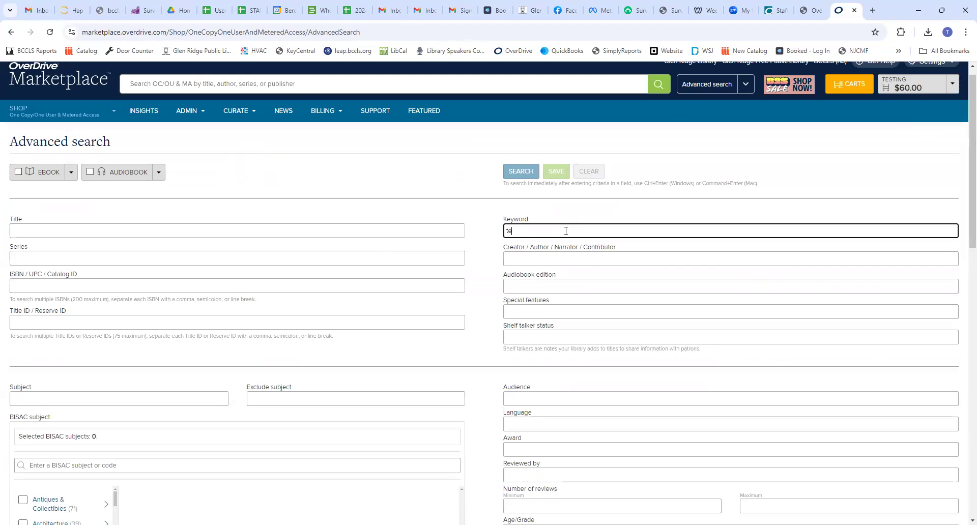
click(572, 259)
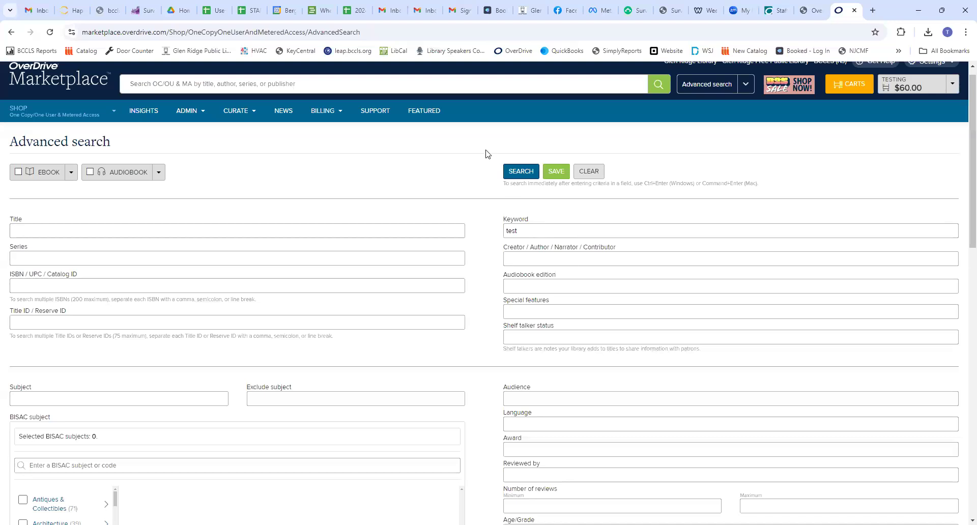
click(525, 175)
click(553, 172)
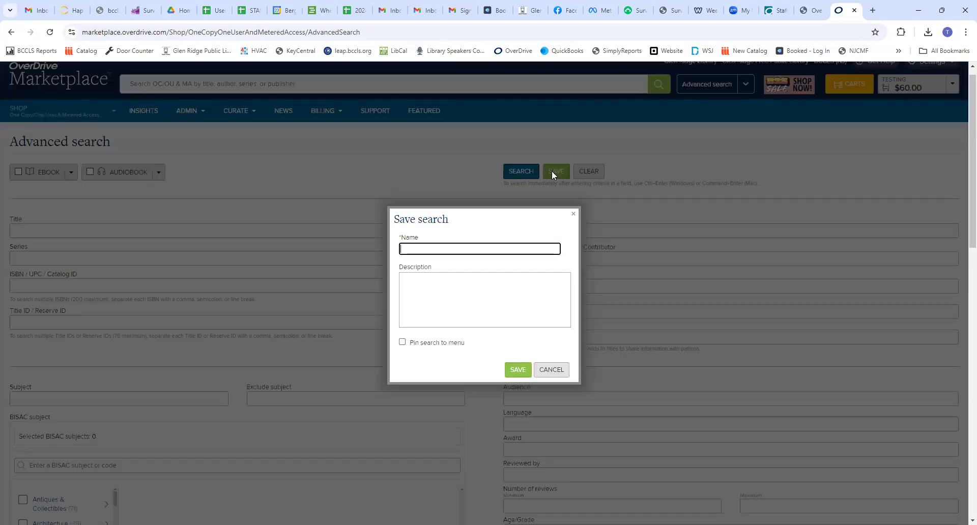
click(481, 249)
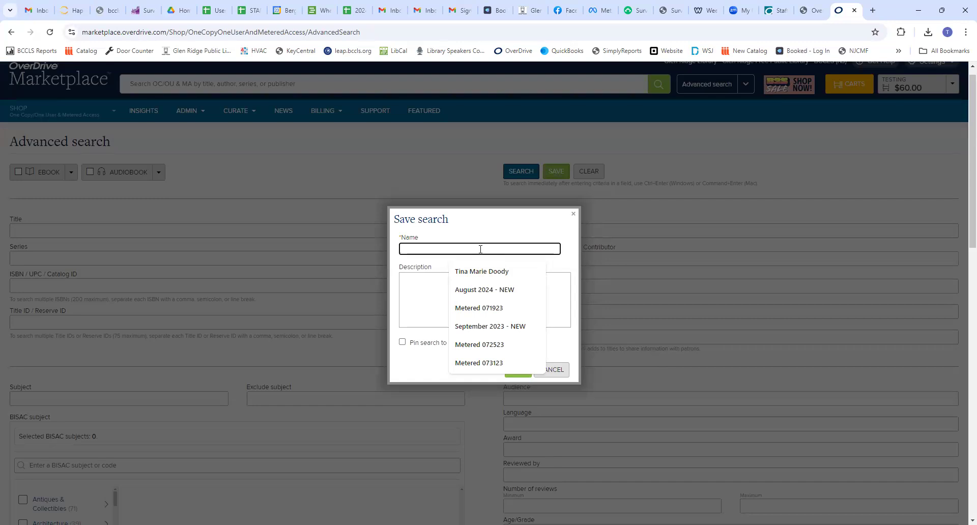
text(test)
click(423, 300)
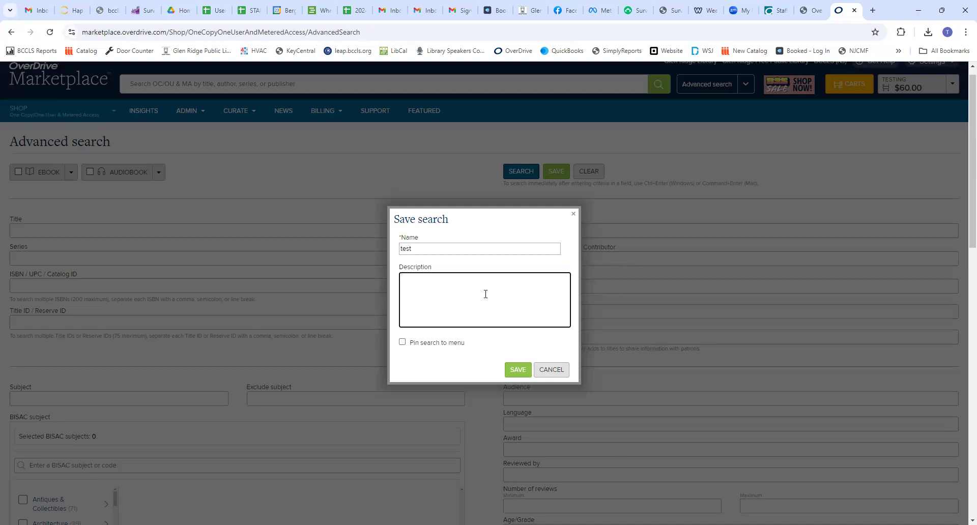
click(402, 343)
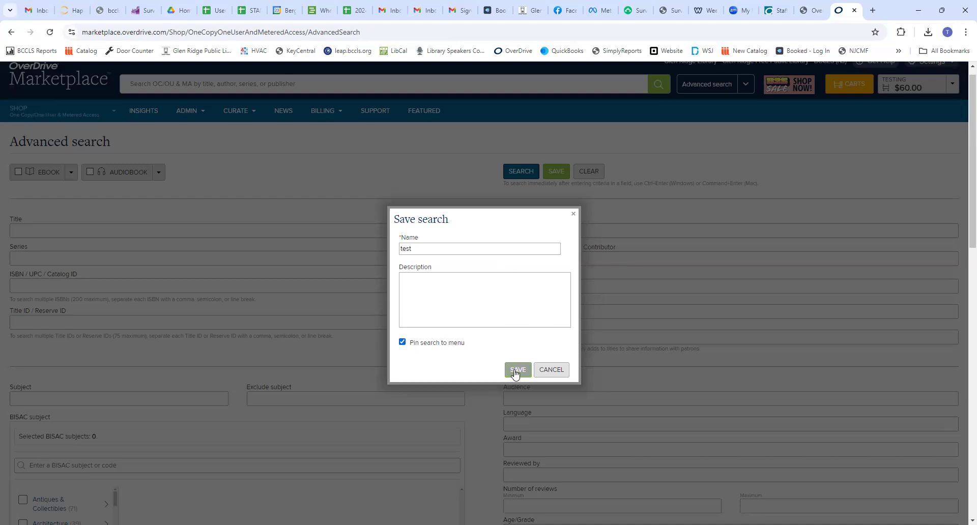
click(556, 369)
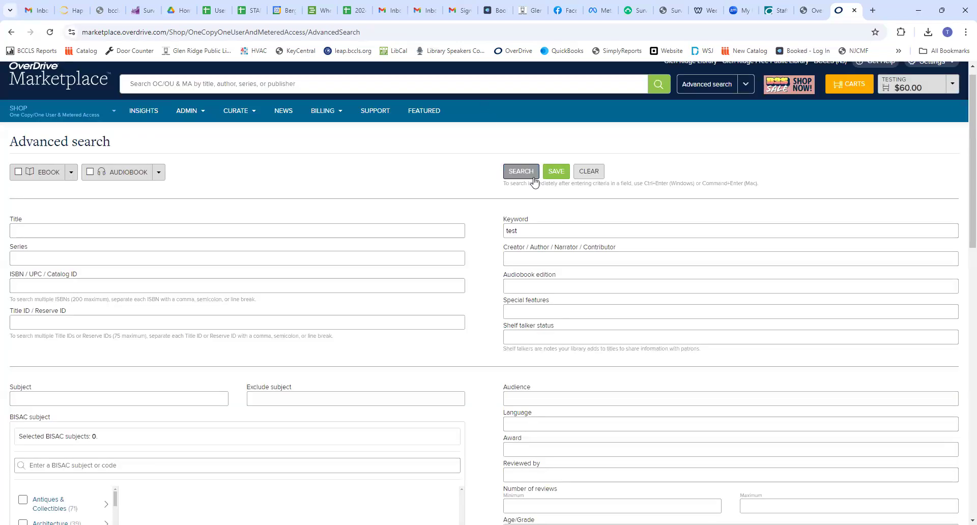
Go to the shop's home page and run the pinned "Testing Saved Search"
click(49, 113)
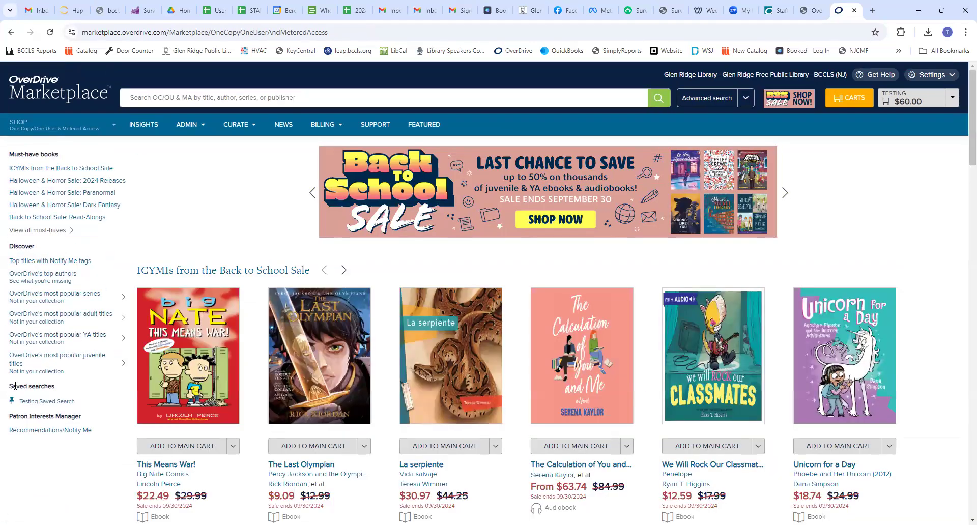
drag(11, 386, 98, 397)
click(98, 398)
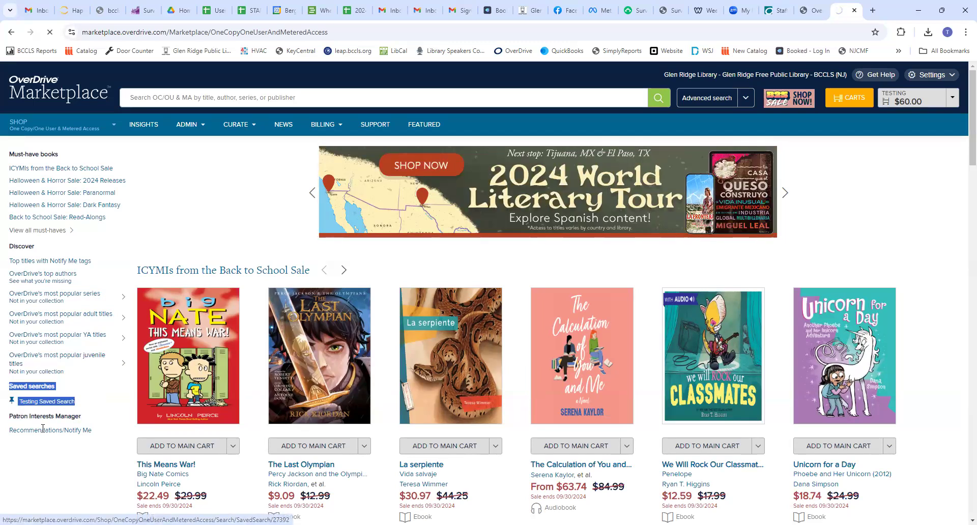
click(60, 456)
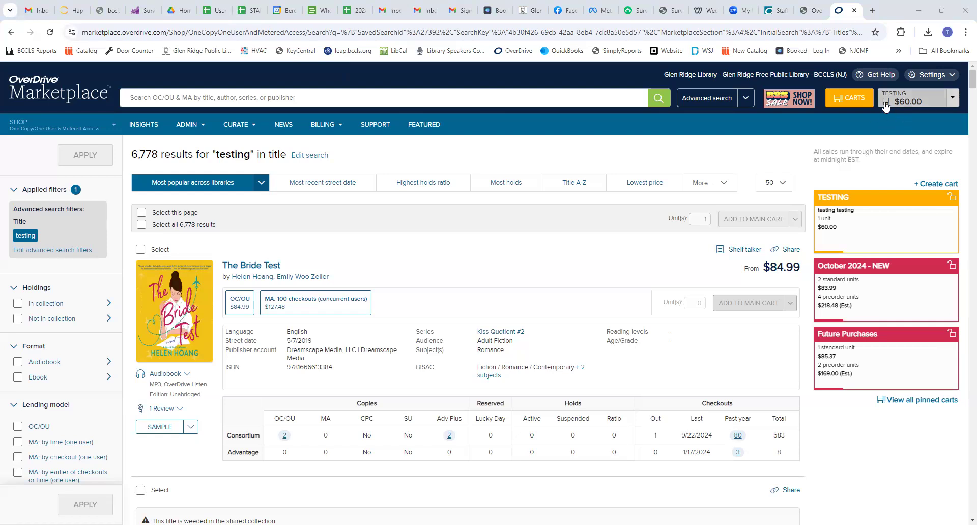
Open the TESTING cart's details and set all its titles to 3 copies
click(873, 204)
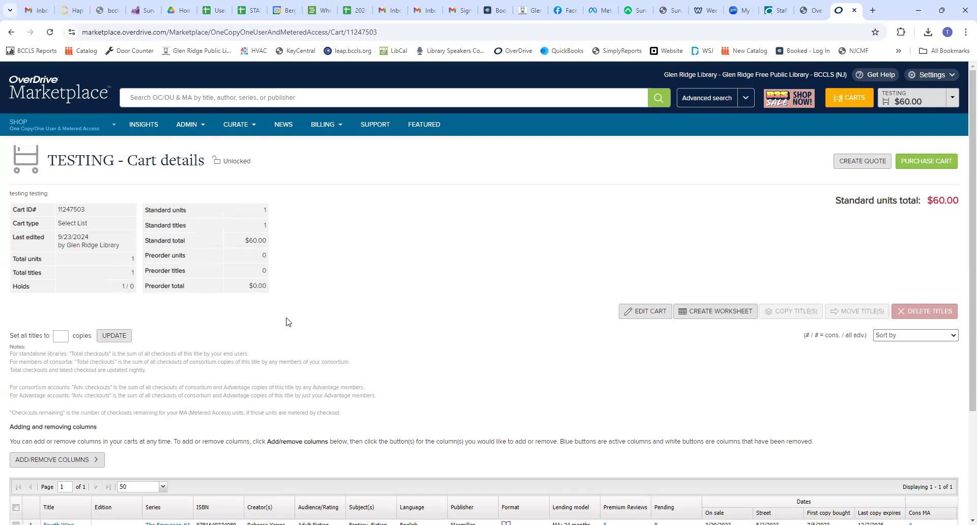
click(62, 337)
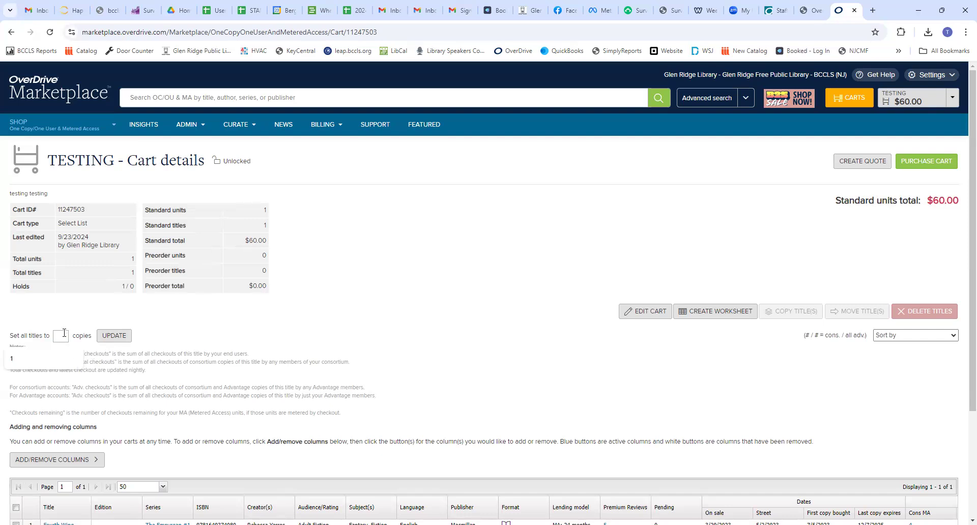
text(3)
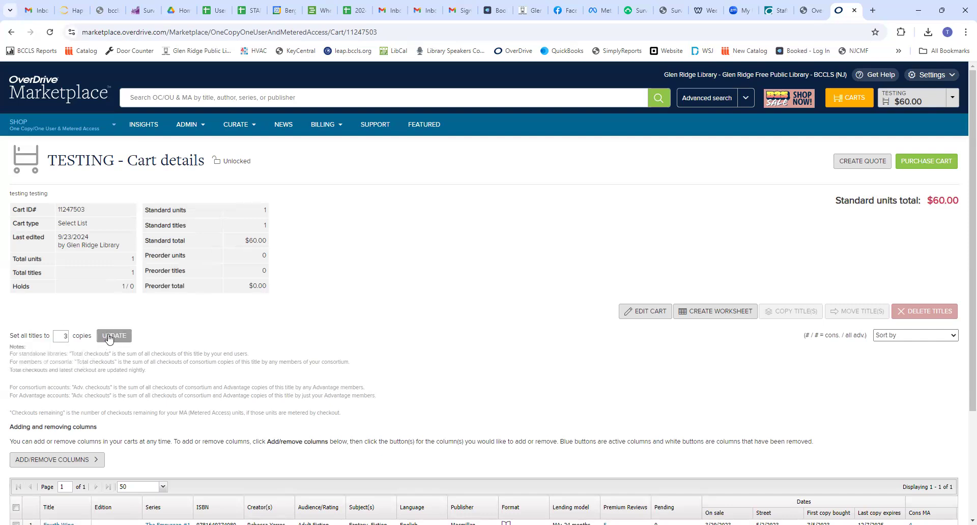
click(113, 336)
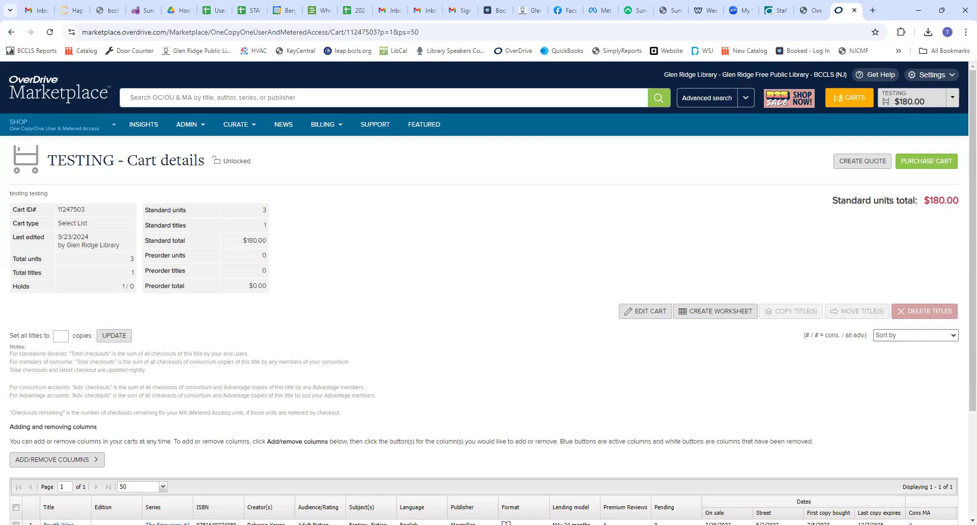
Start purchasing the TESTING cart and accept all five purchase conditions without completing the order
scroll(489, 294, down, 3)
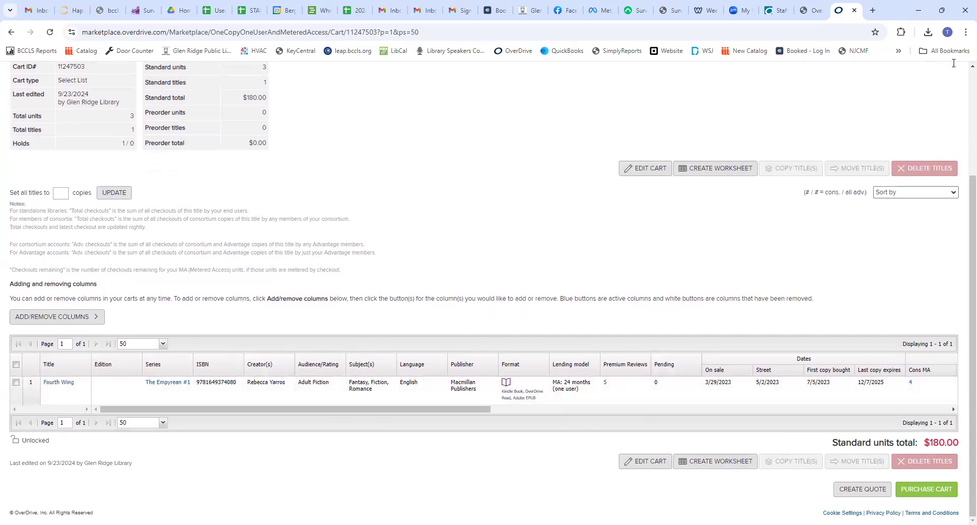
scroll(962, 70, up, 3)
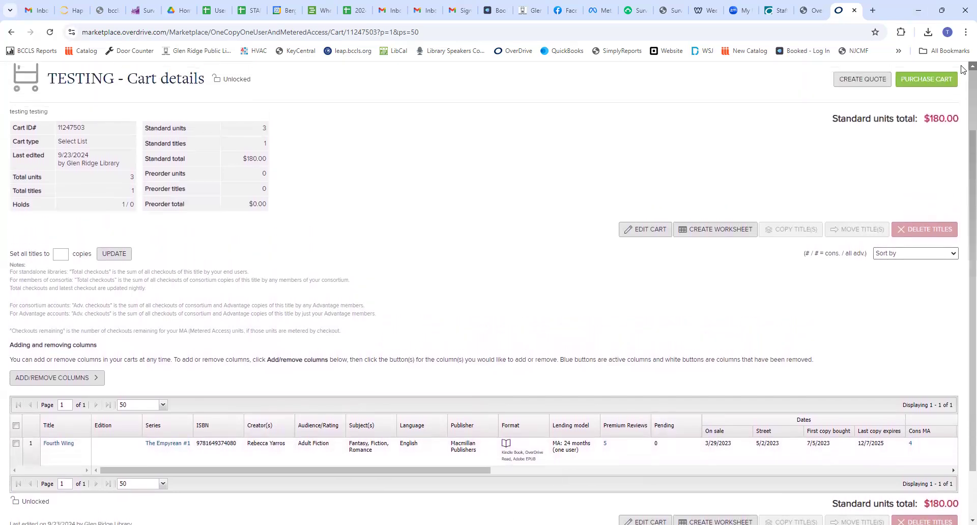
scroll(962, 70, up, 1)
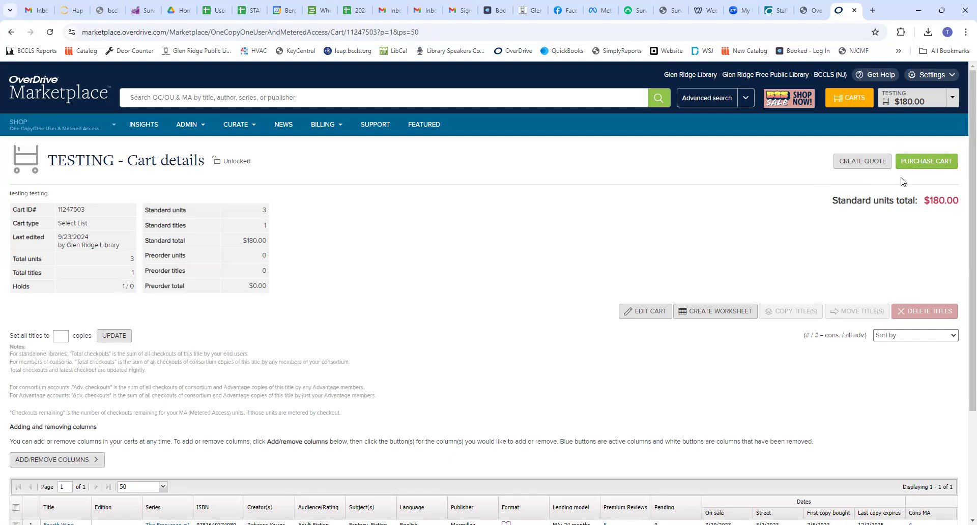
click(932, 167)
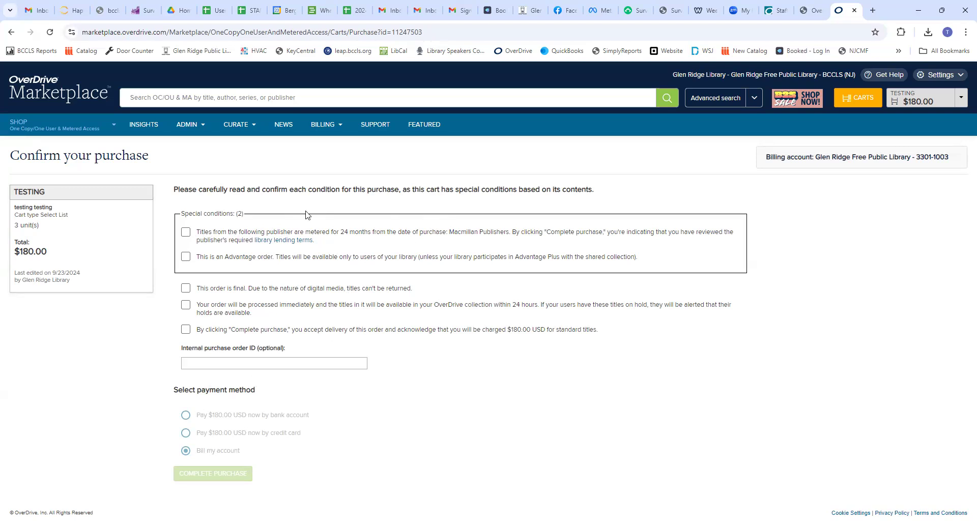
click(184, 236)
click(185, 261)
click(186, 290)
click(186, 307)
click(186, 331)
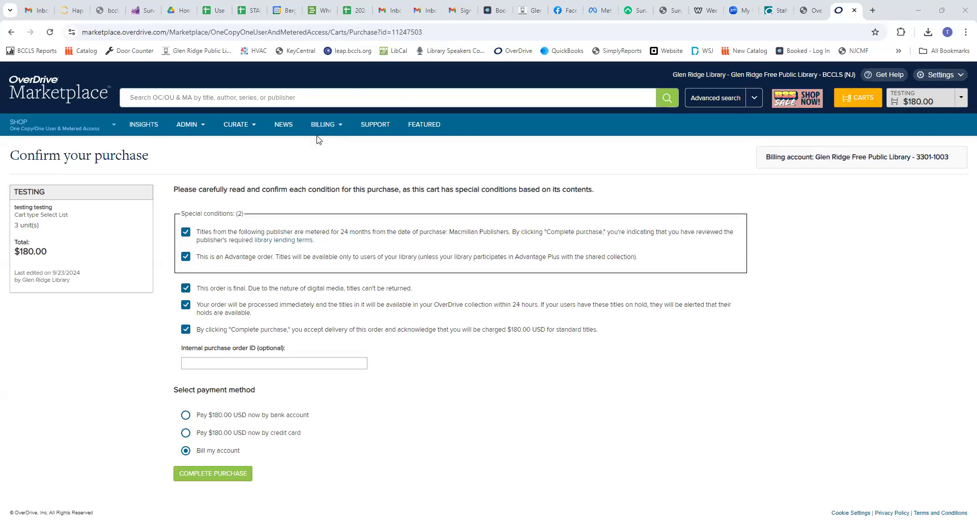
Open the library's invoices and examine the billing account summaries and the list of unpaid invoices
click(336, 127)
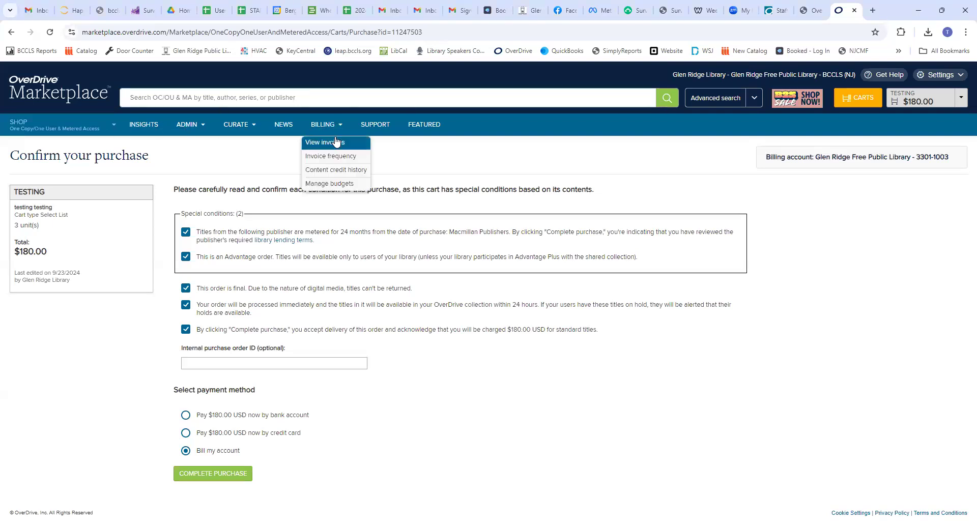
click(336, 140)
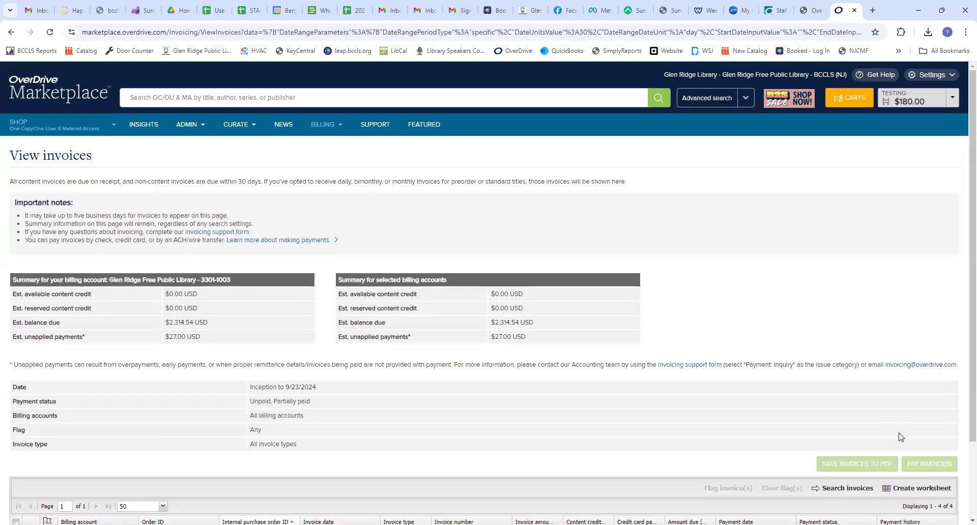
scroll(489, 294, down, 2)
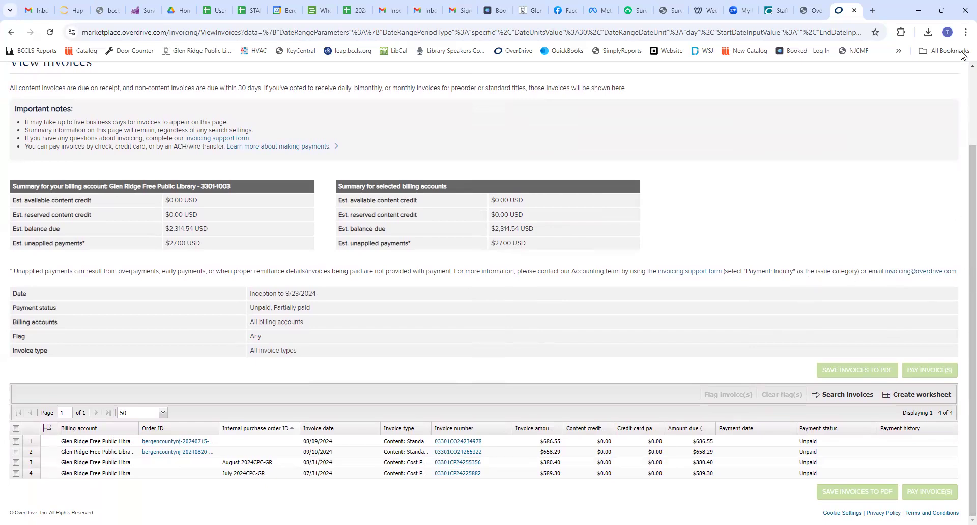
scroll(964, 72, up, 2)
scroll(963, 72, up, 3)
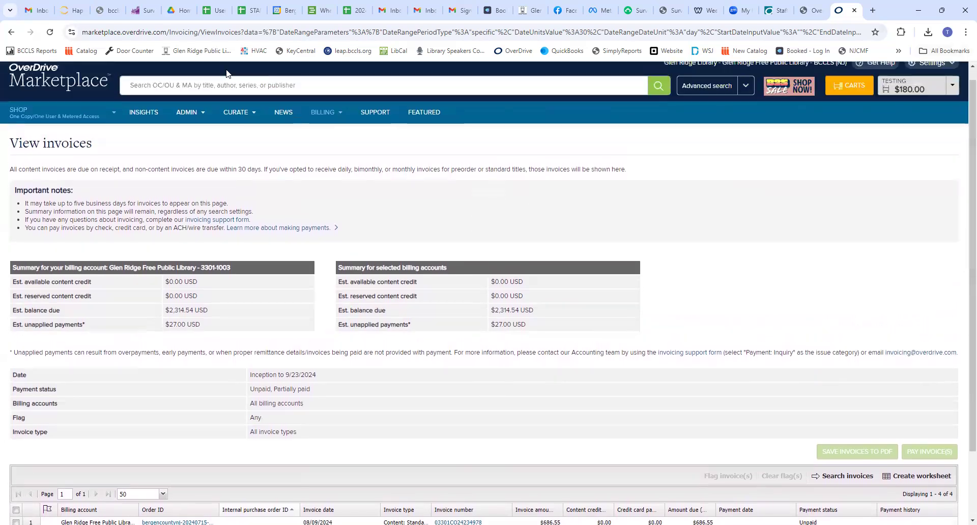
mouse_move(203, 118)
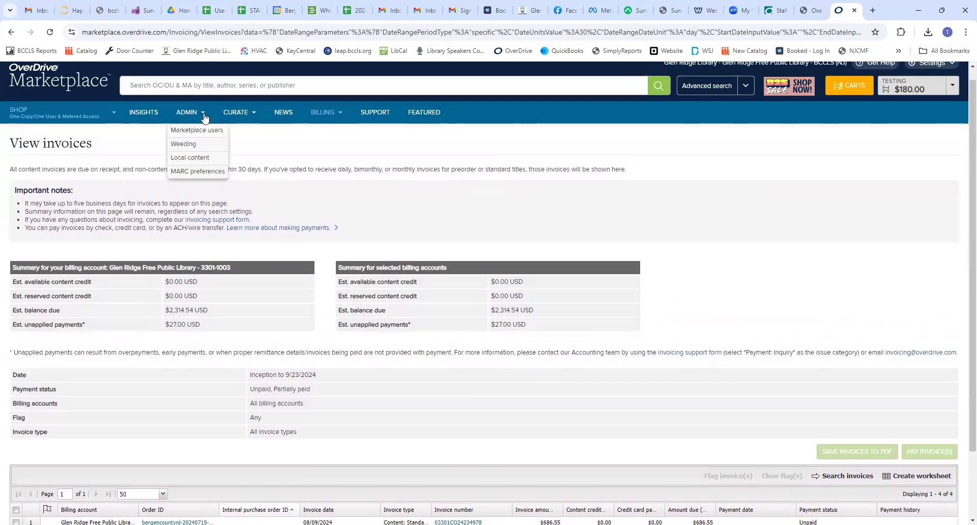
click(204, 117)
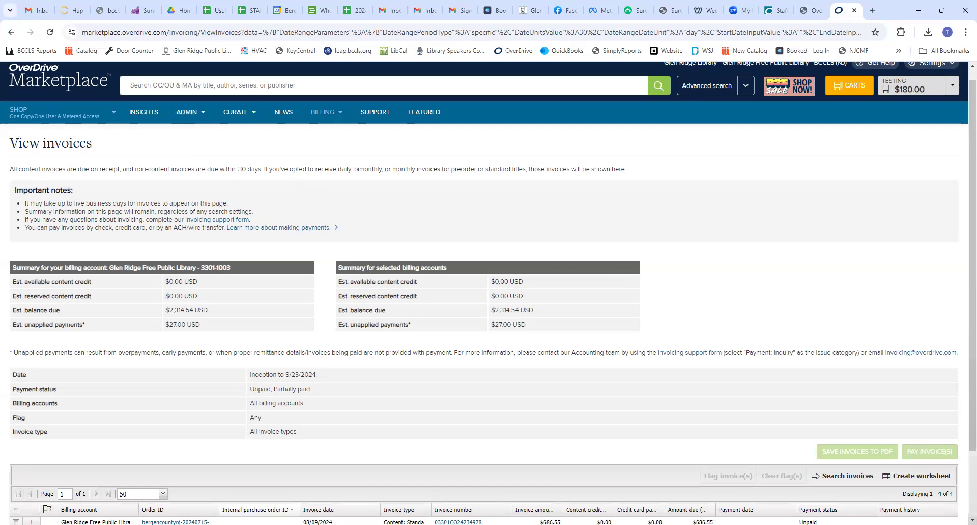
Filter the invoice list to the Glen Ridge Free Public Library (Advantage) billing account, keeping the Unpaid and Partially paid statuses
scroll(488, 294, down, 2)
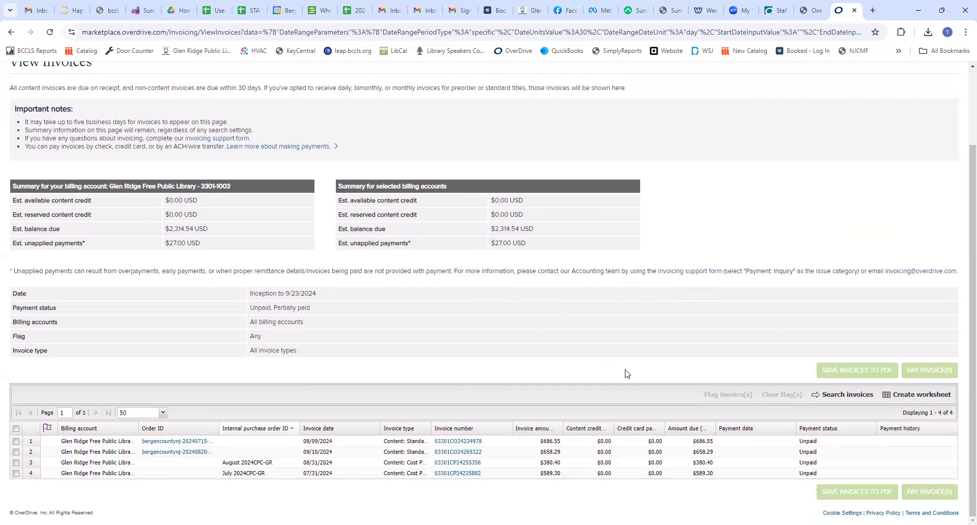
click(832, 400)
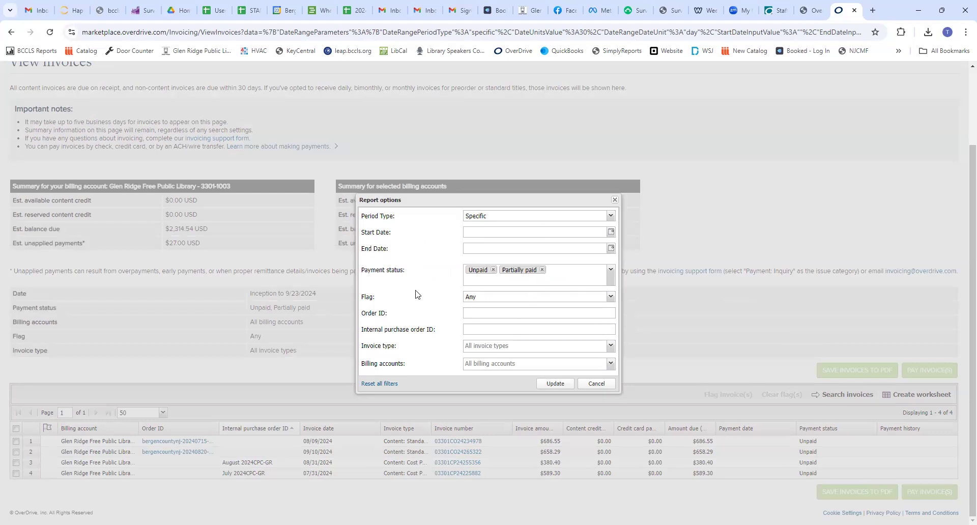
click(610, 298)
click(610, 297)
click(612, 350)
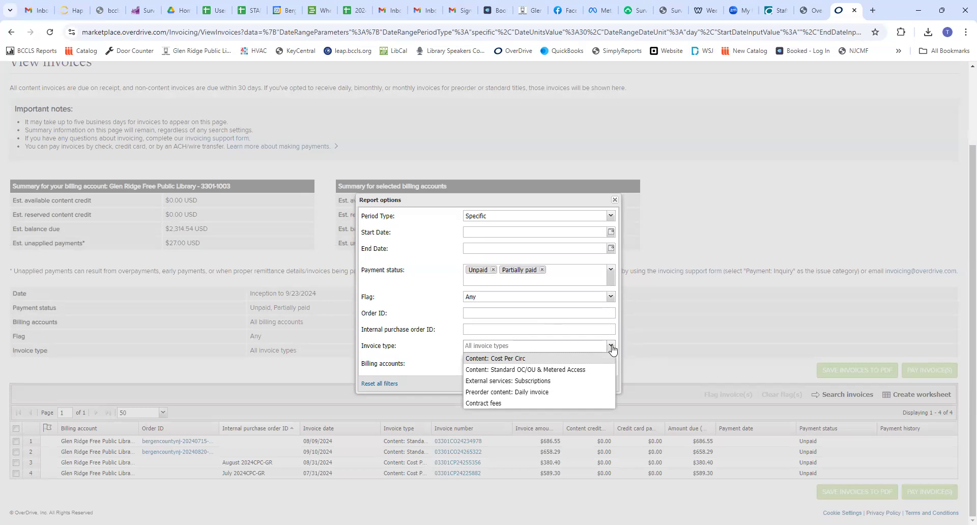
click(613, 349)
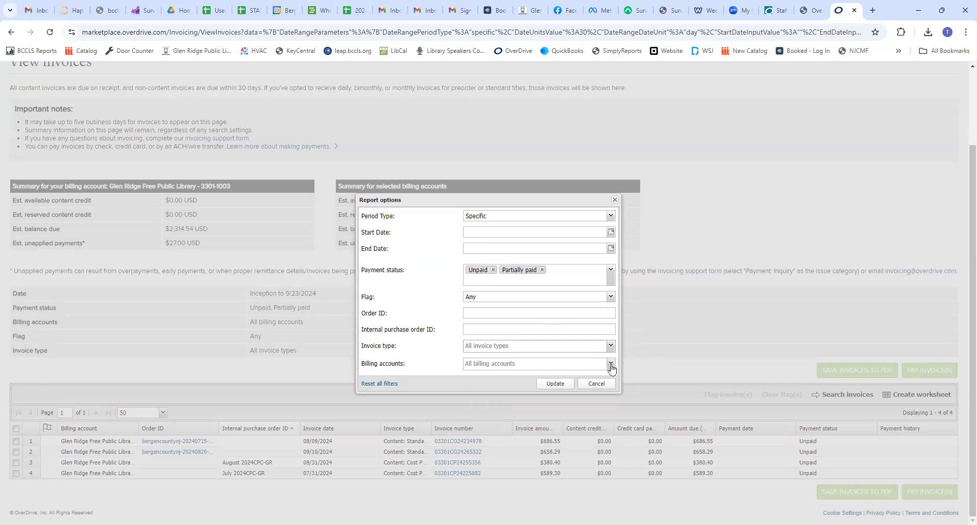
click(611, 365)
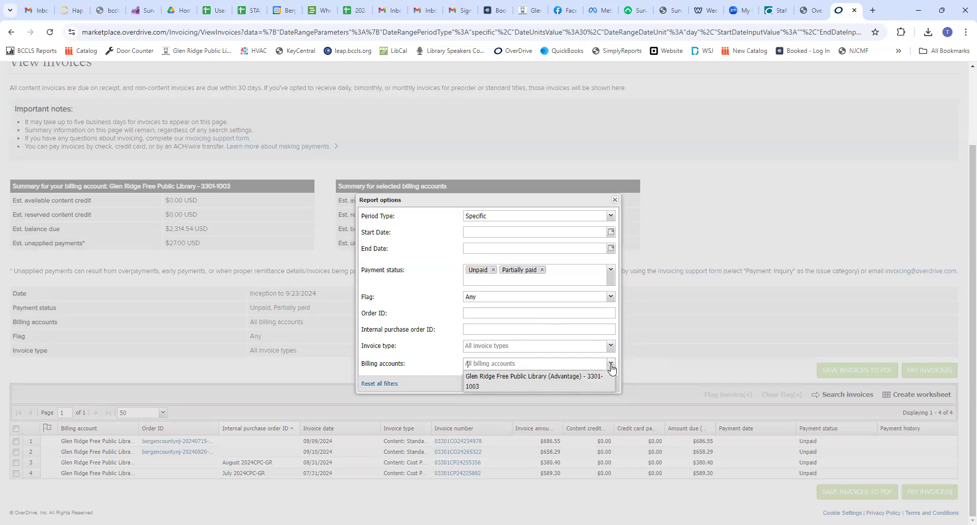
click(572, 387)
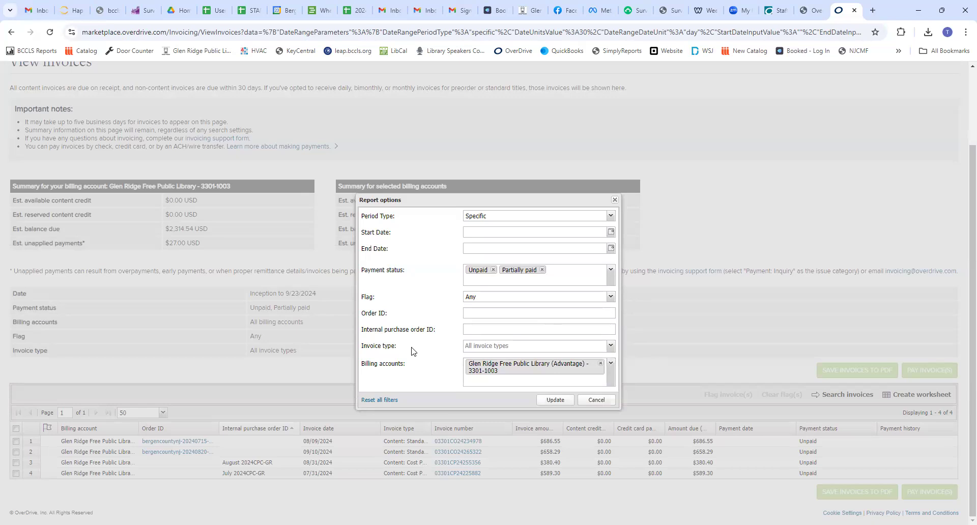
click(556, 400)
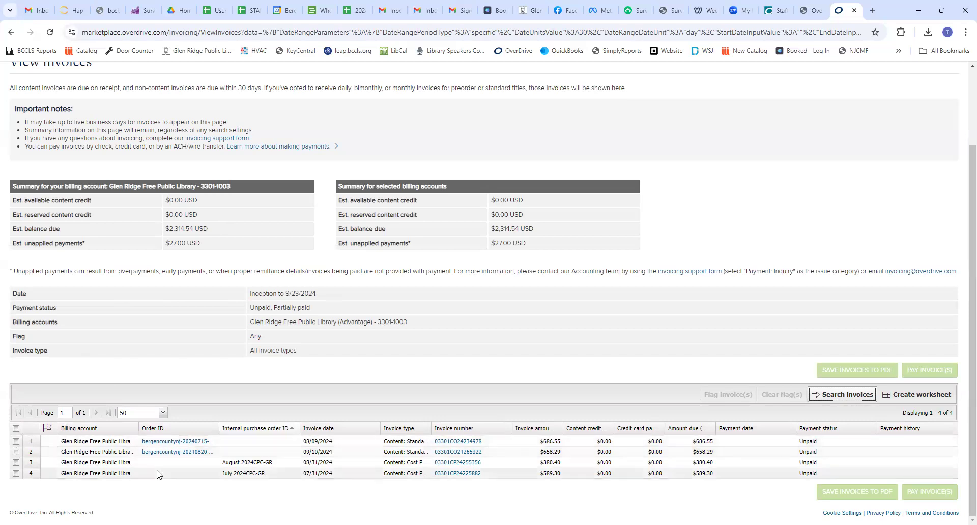
Select all the invoices in the filtered list
click(18, 442)
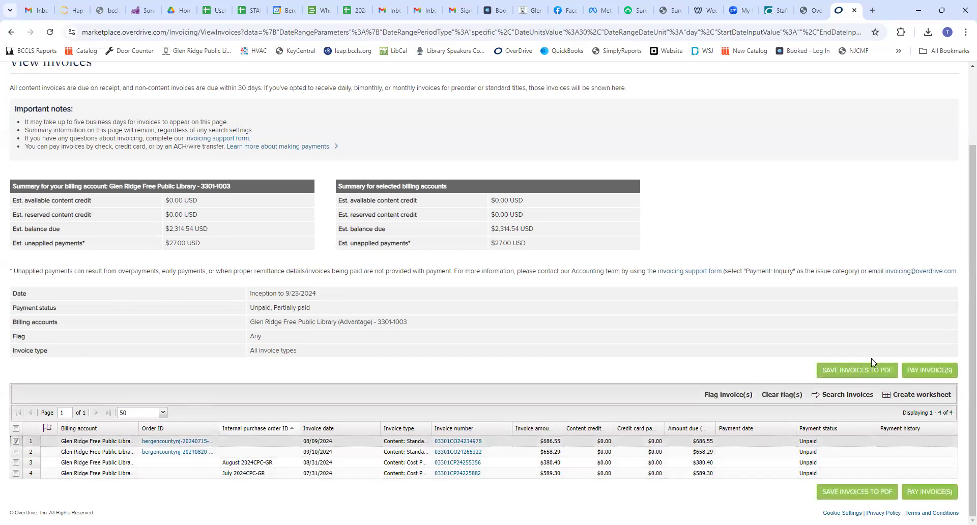
click(16, 429)
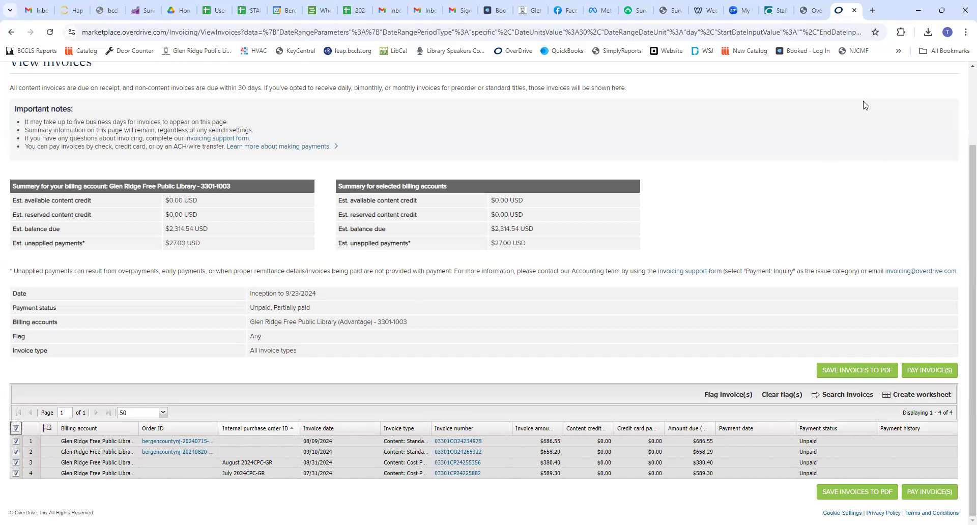
Open the Insights page, filter the holdings by Advantage collection and examine the holdings and current activity figures
scroll(963, 71, up, 2)
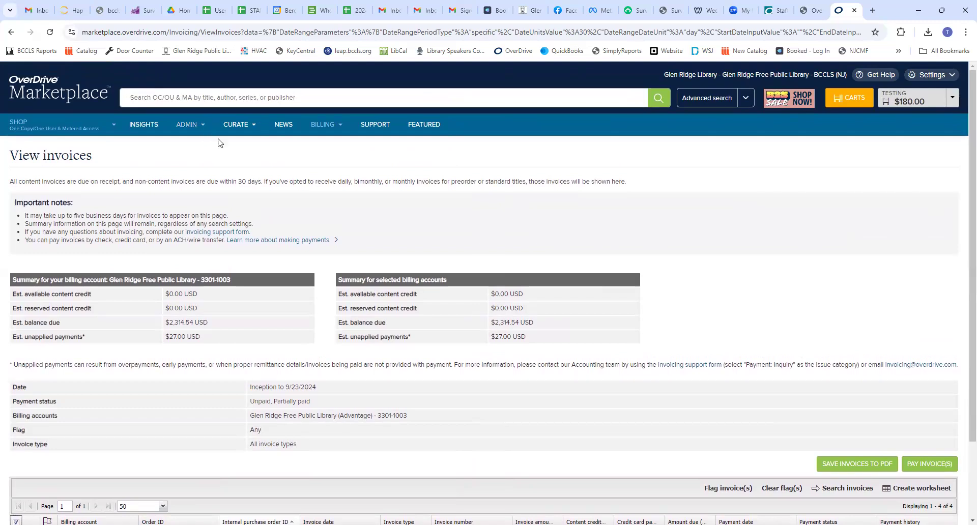
click(146, 128)
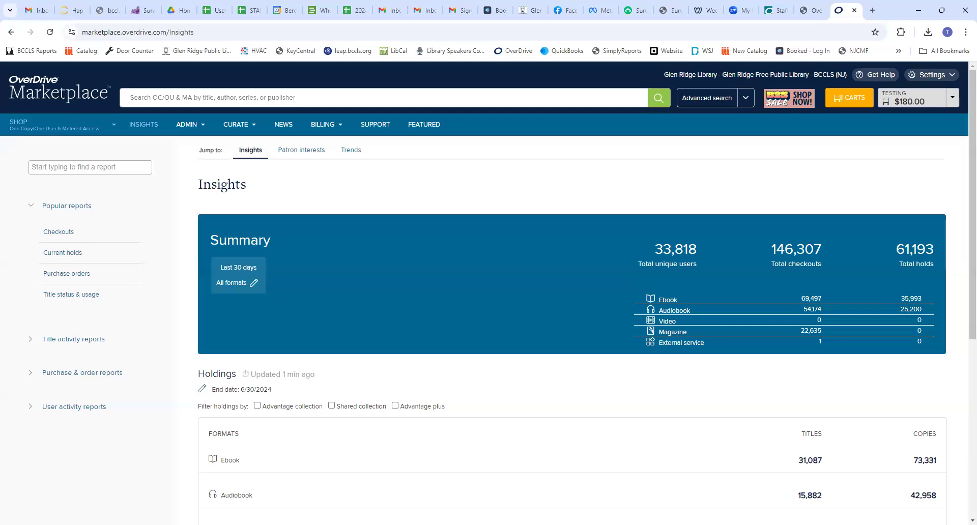
scroll(489, 293, down, 2)
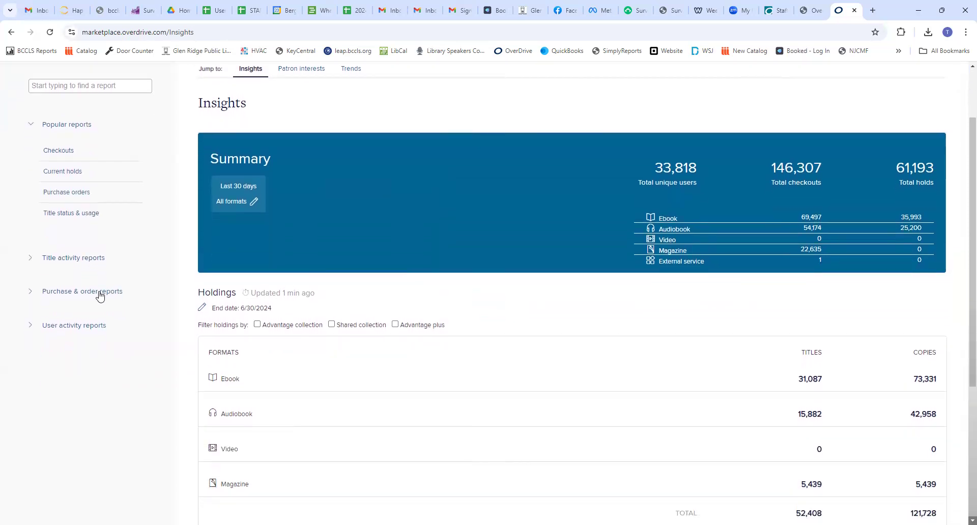
click(257, 326)
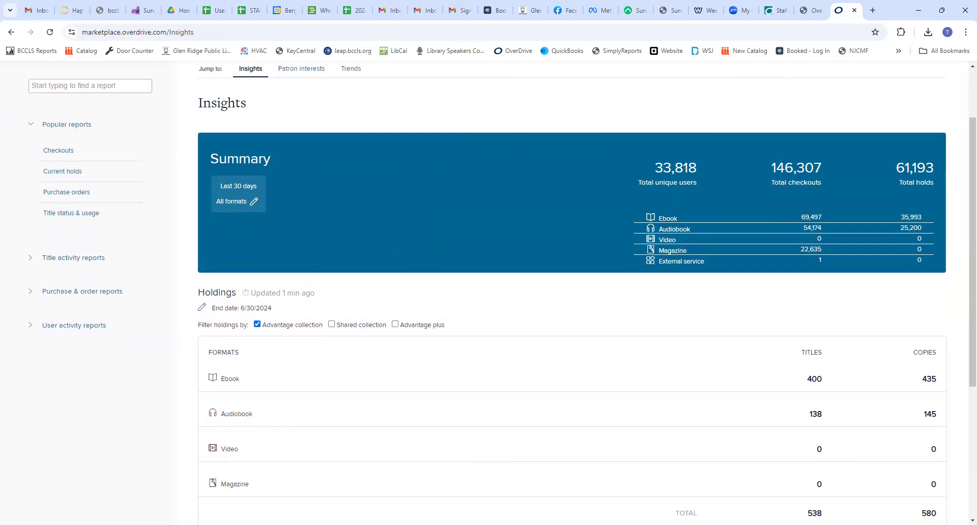
scroll(503, 293, down, 1)
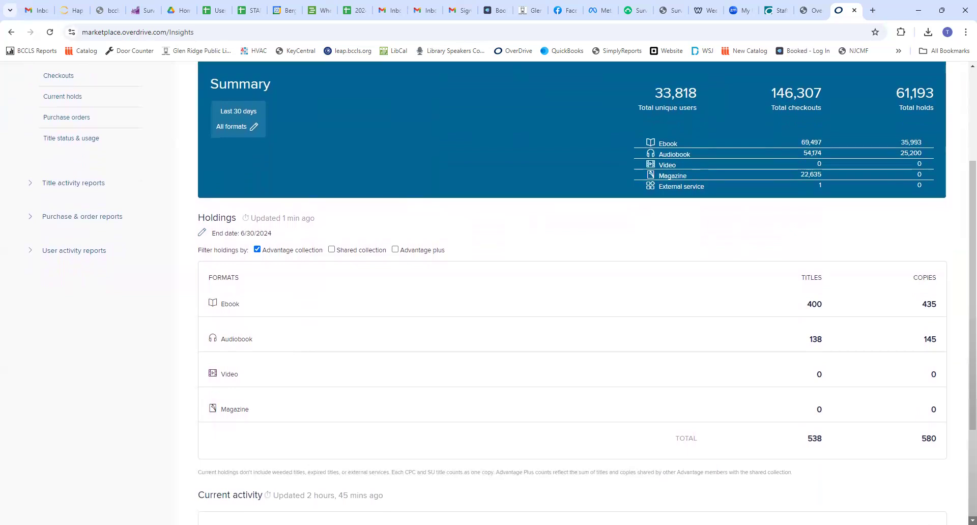
scroll(509, 291, down, 3)
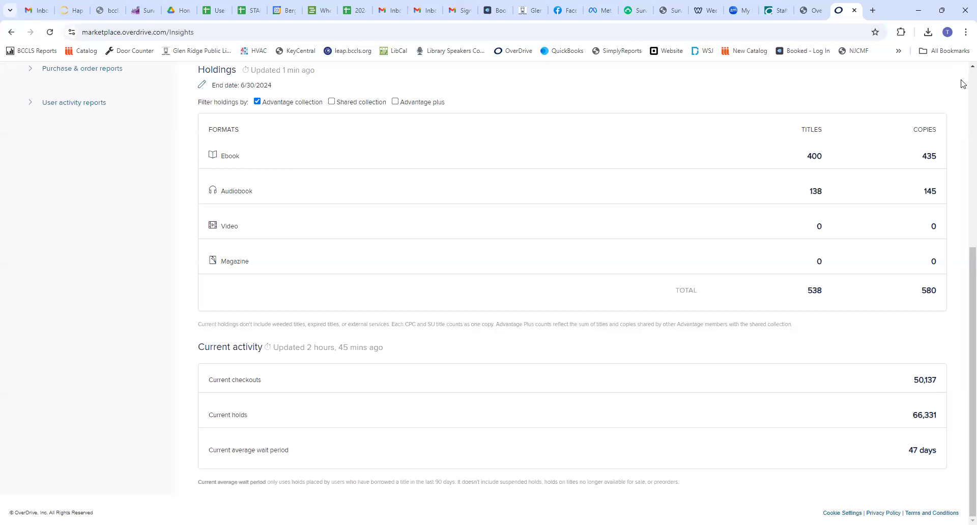
scroll(964, 71, up, 6)
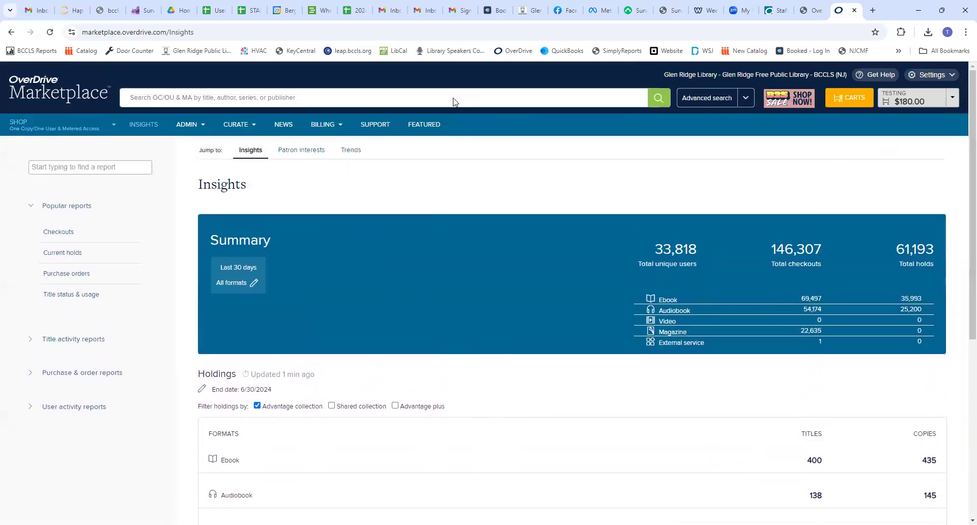
Examine the Notify Me titles and charts on the Patron interests page, and open the Trends page
click(302, 154)
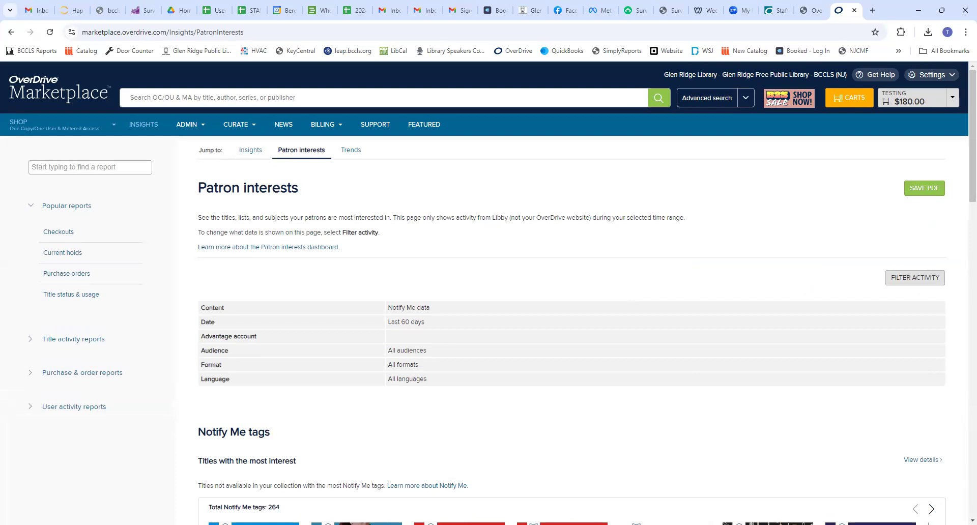
scroll(489, 294, down, 3)
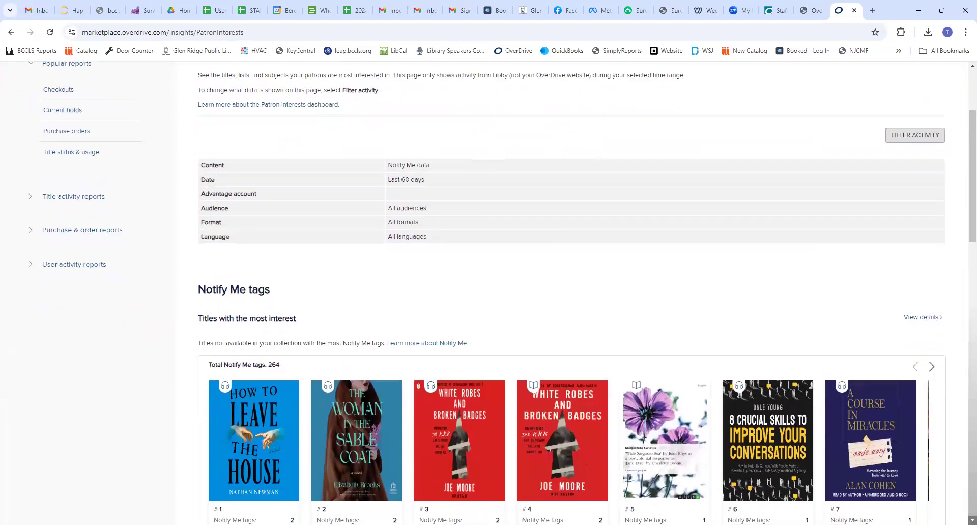
scroll(489, 293, down, 1)
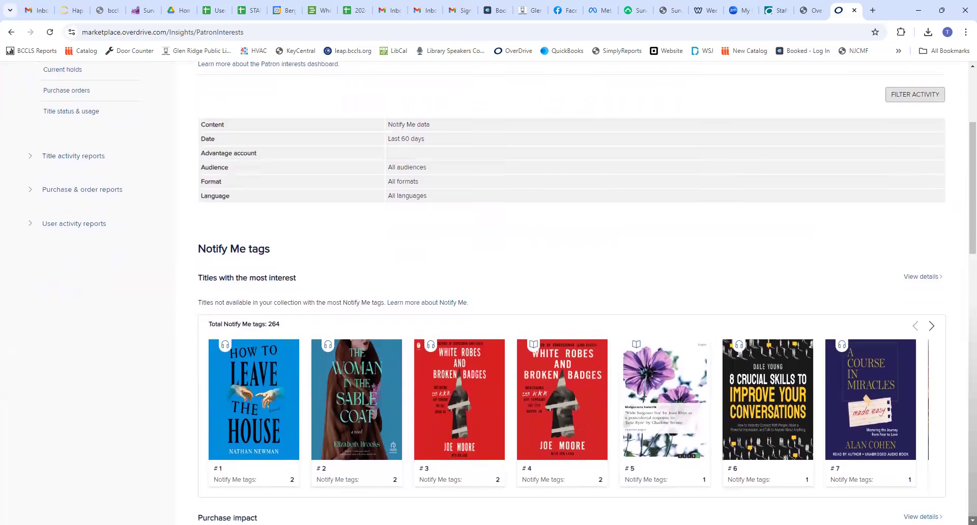
scroll(489, 293, down, 4)
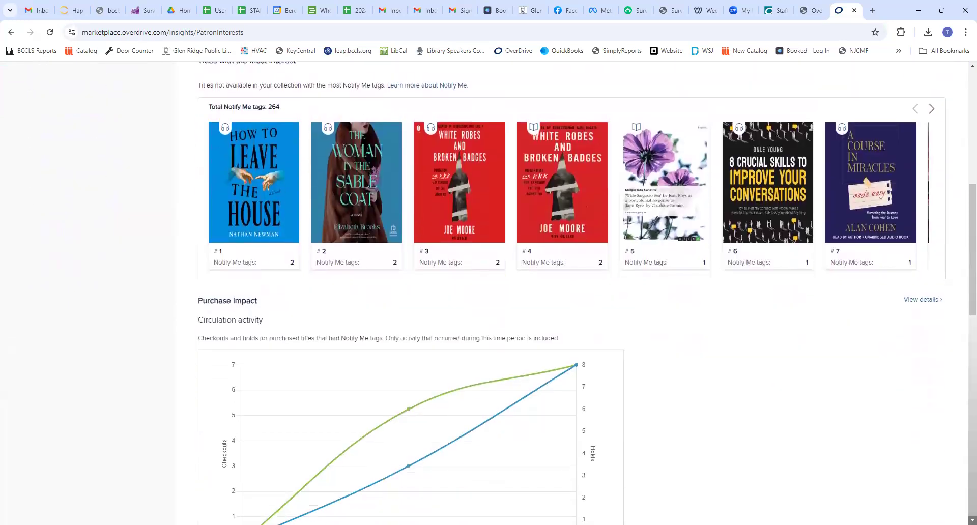
scroll(489, 293, down, 5)
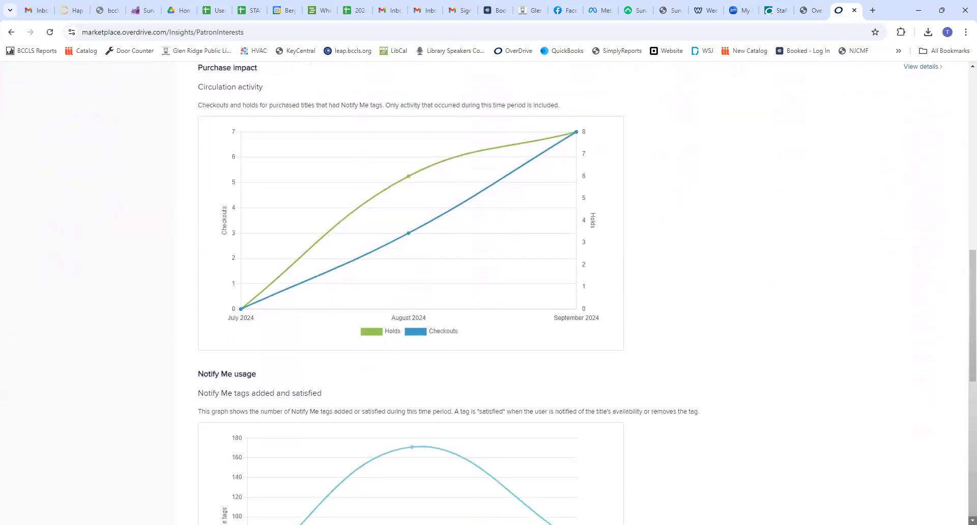
scroll(488, 293, down, 9)
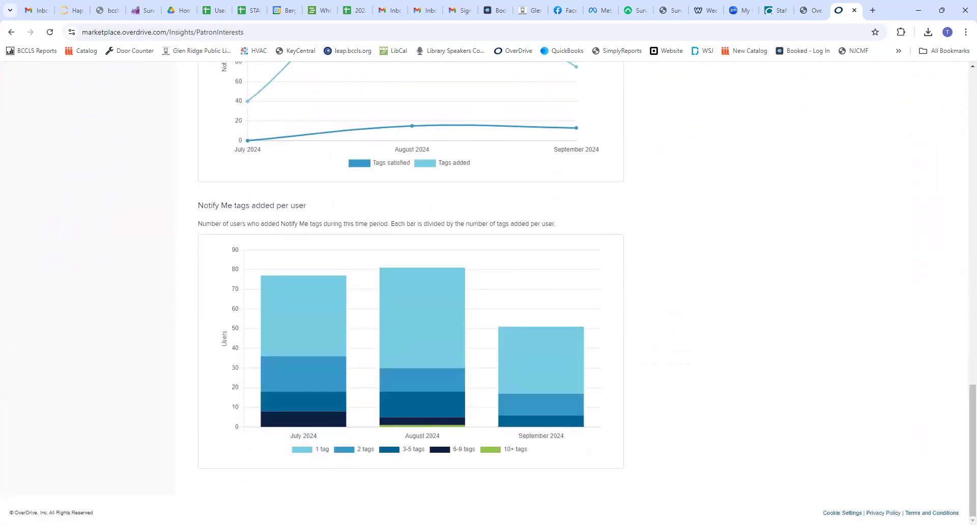
scroll(964, 71, up, 9)
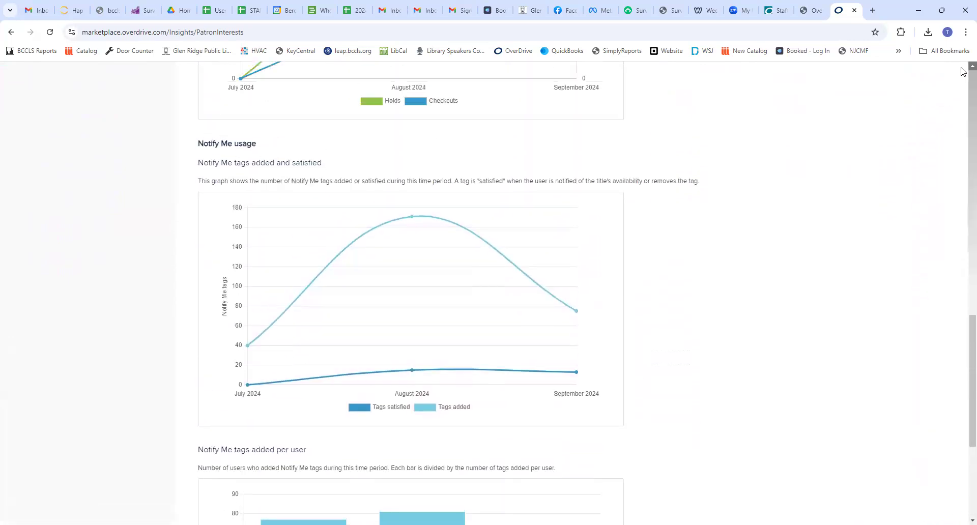
scroll(964, 71, up, 12)
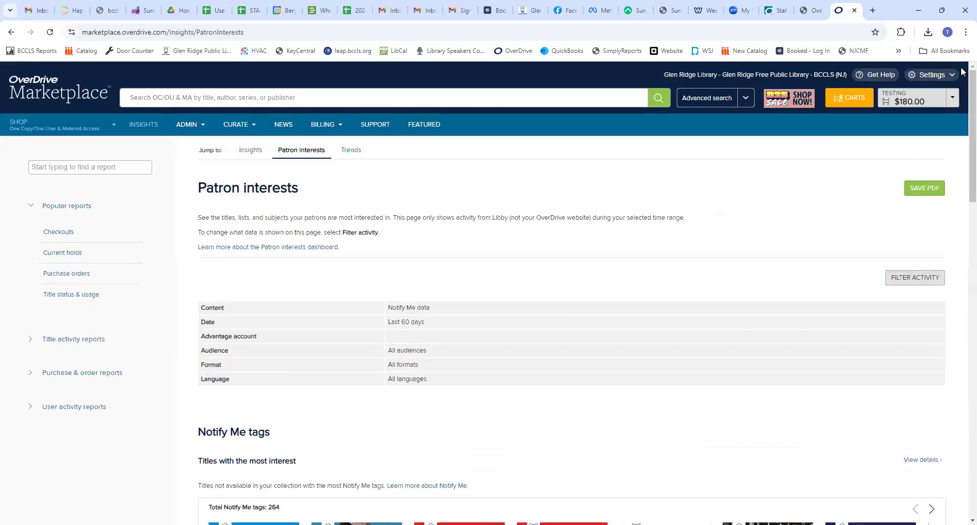
click(358, 152)
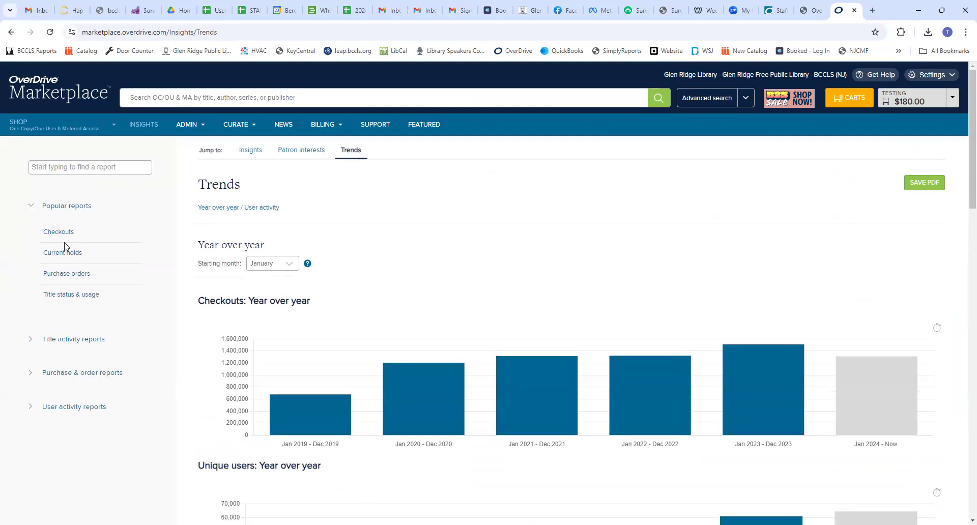
Run the Purchase orders report for the last 30 days and open The God of the Woods from the "September 2024 - NEW" order
click(65, 275)
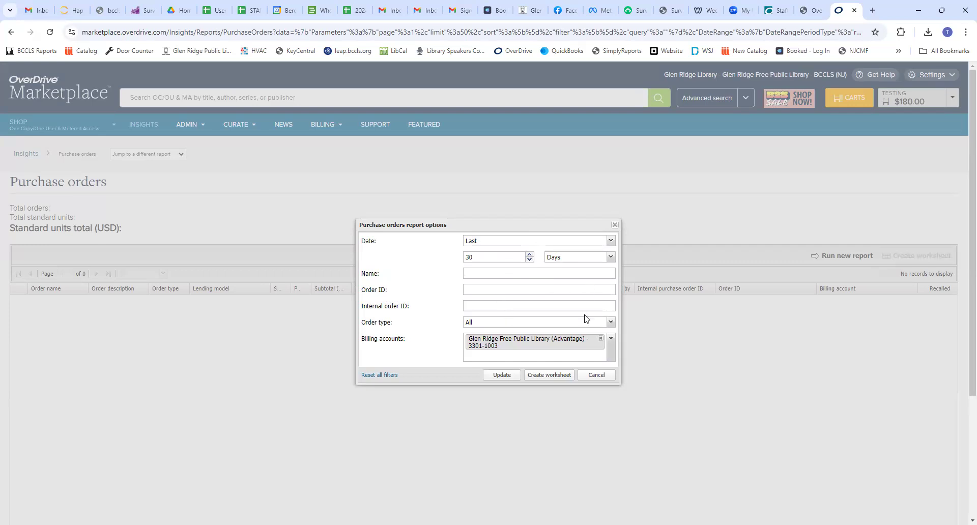
click(499, 380)
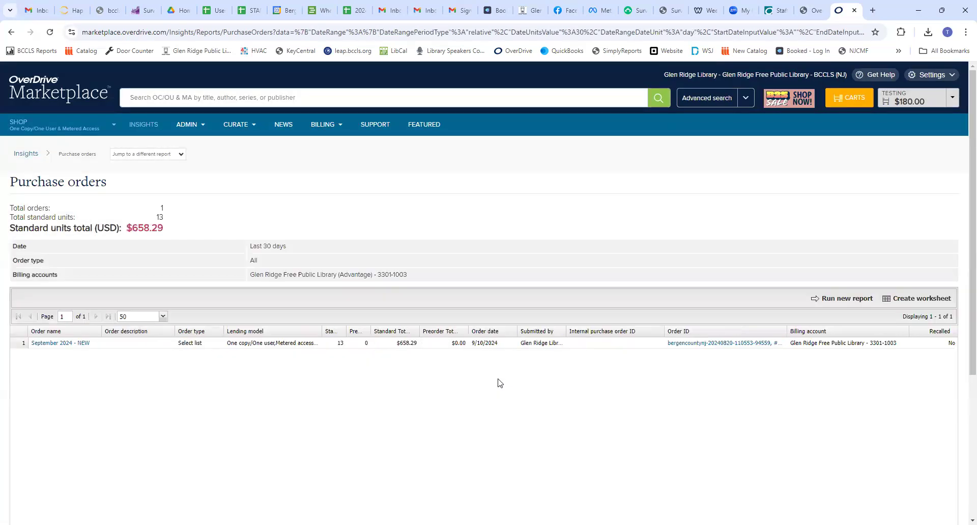
click(78, 342)
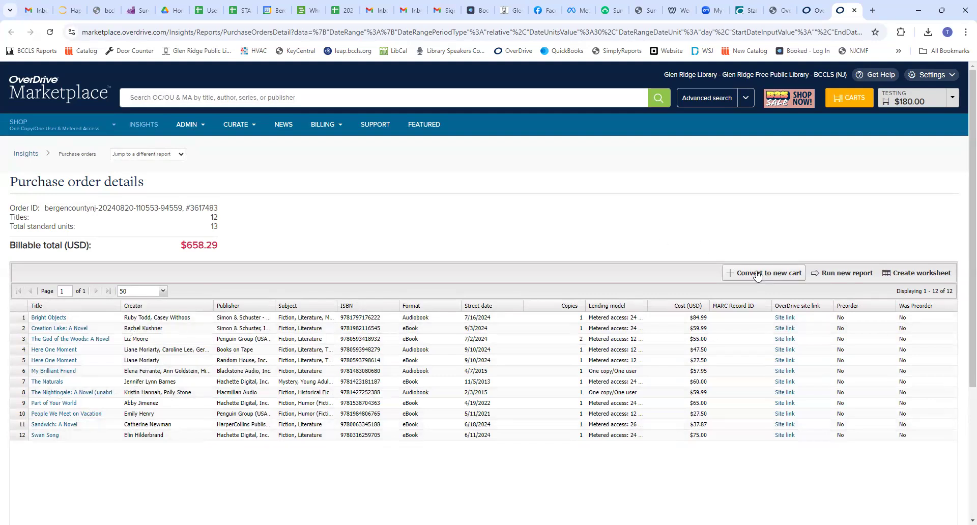
click(62, 339)
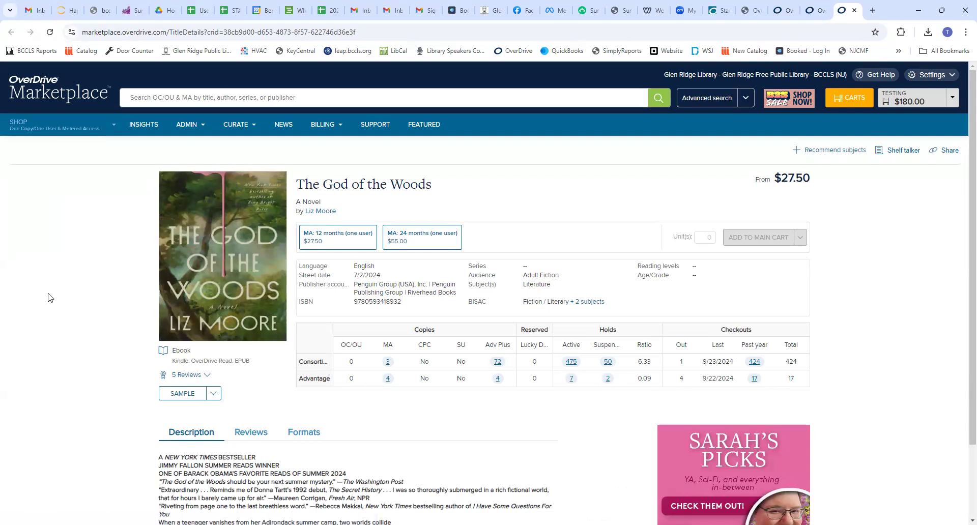
Return to Insights and run the Current holds report by title for the BCCLS - Glen Ridge branch, with active holds available for sale
click(147, 125)
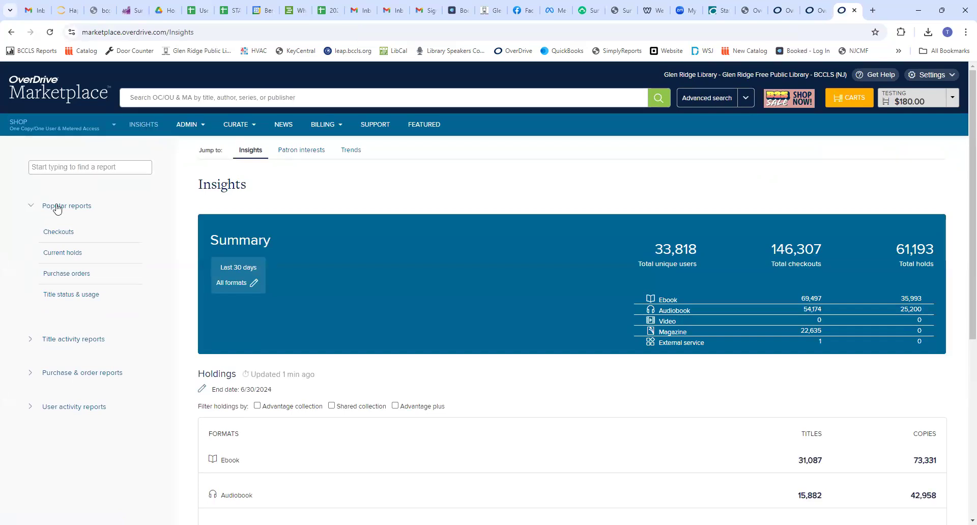
click(65, 258)
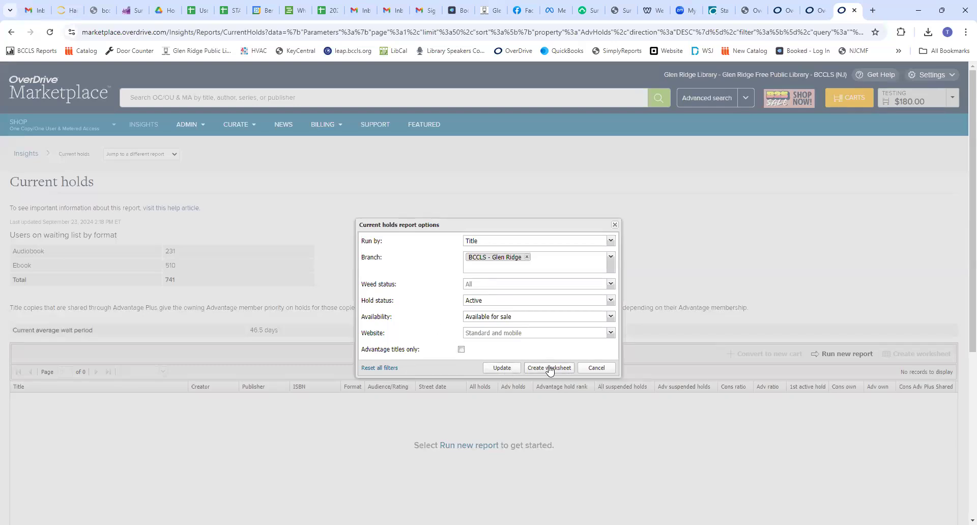
click(502, 369)
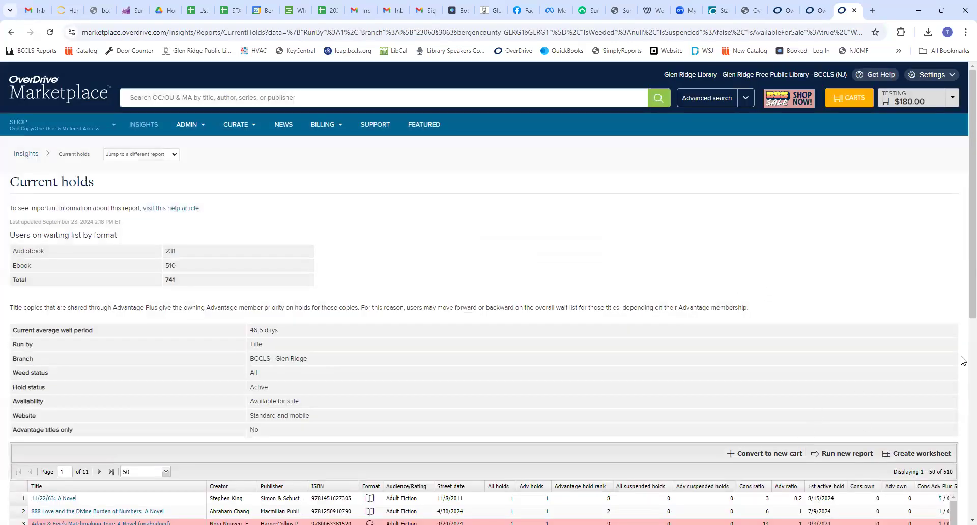
Sort the Current holds report by Adv holds in descending order
scroll(963, 360, down, 8)
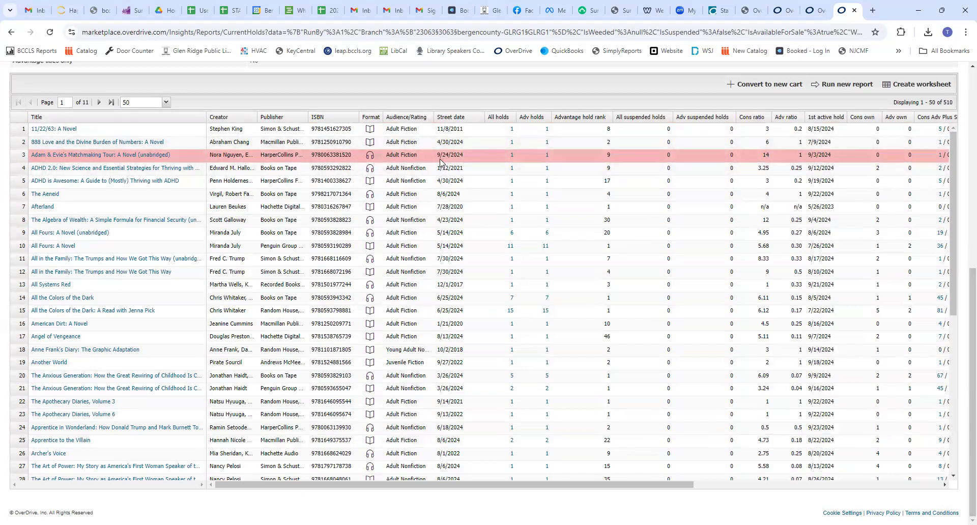
click(548, 117)
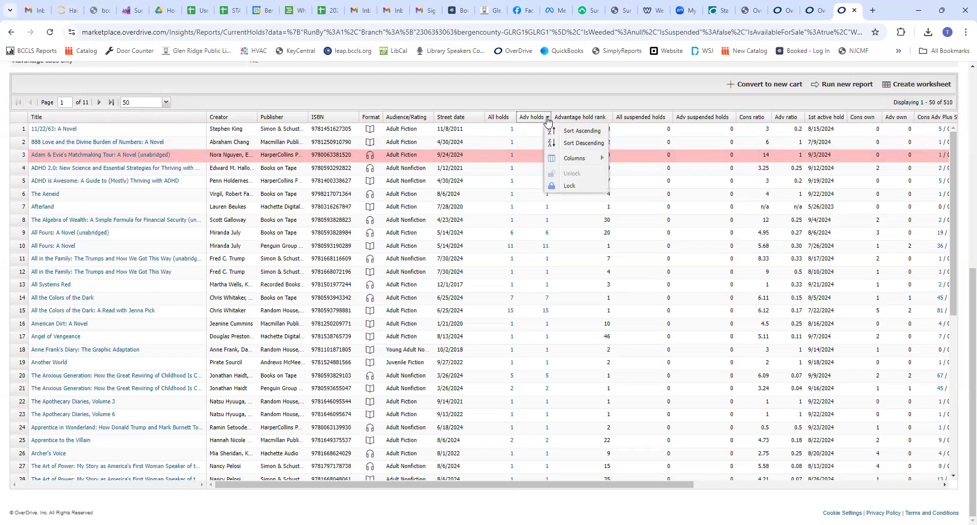
click(570, 146)
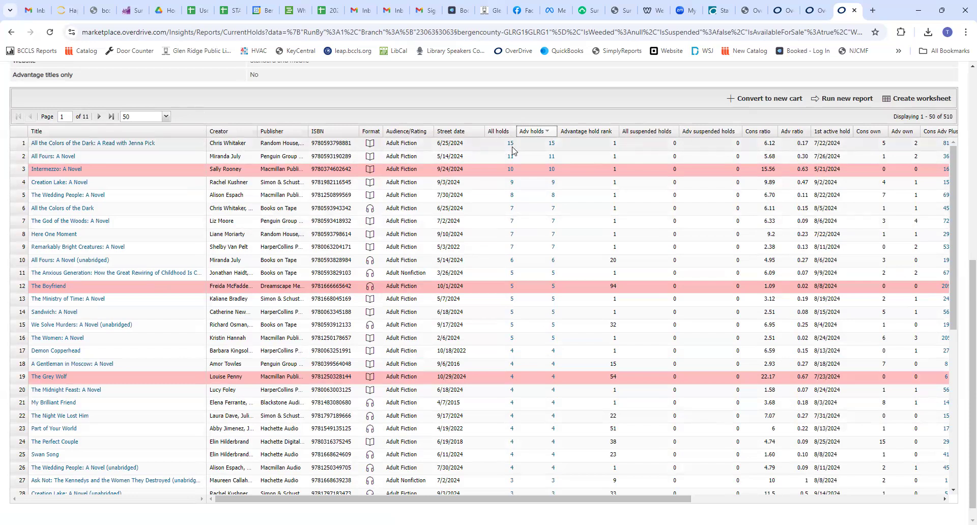
Examine the Cons ratio of the highest Adv holds title and the summary of the Current holds report
click(770, 143)
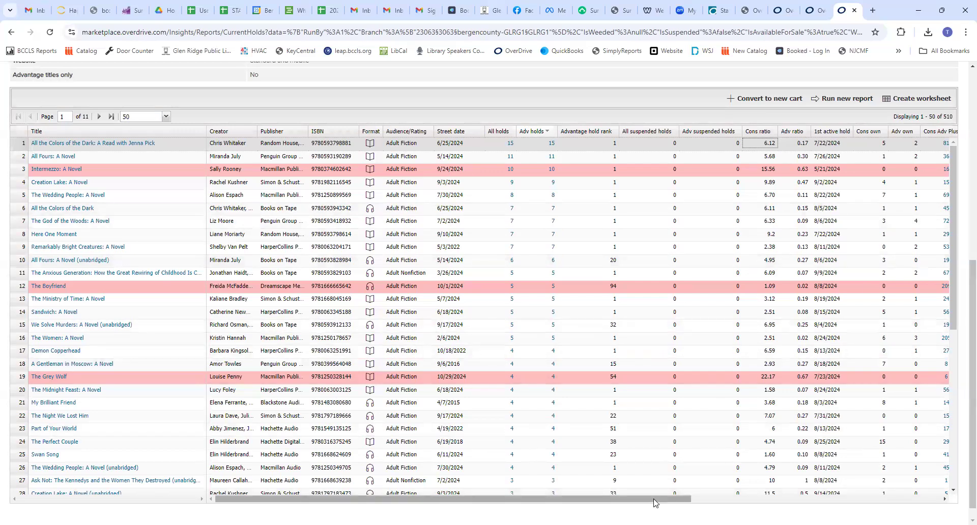
drag(655, 500, 265, 508)
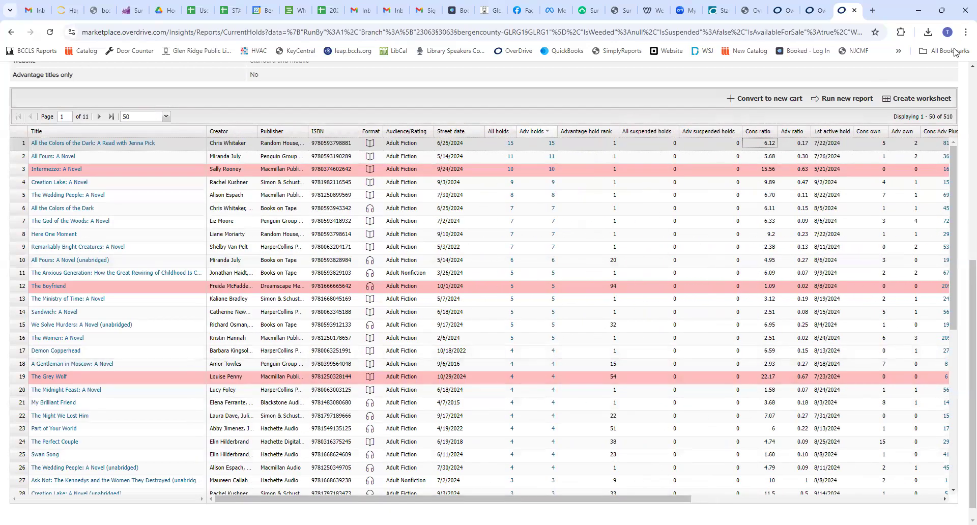
scroll(962, 66, up, 3)
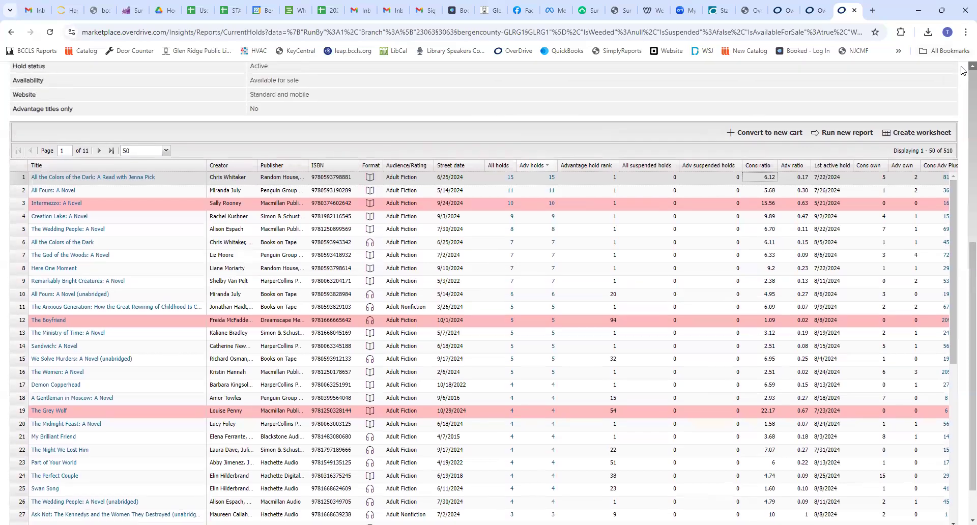
scroll(962, 70, up, 4)
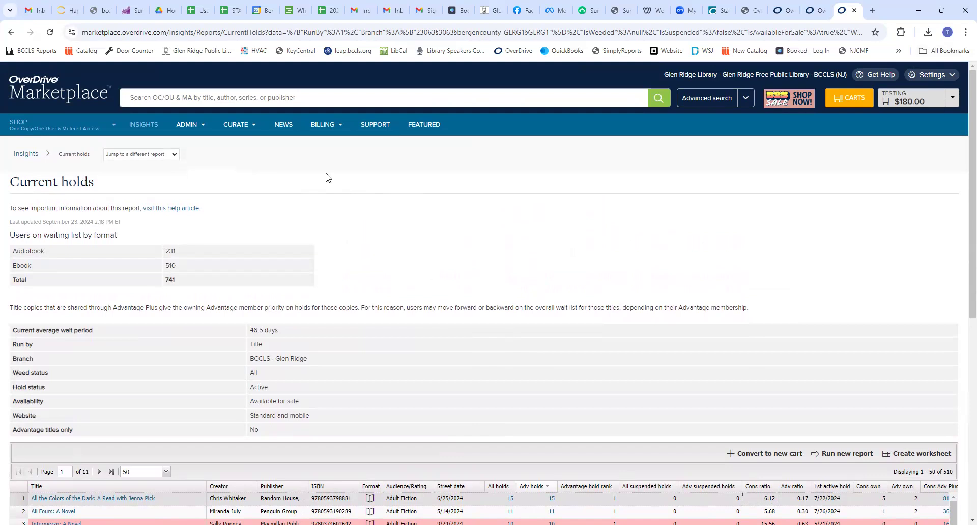
Run the Checkouts report by Format for BCCLS - Glen Ridge, covering all checkouts from 08/01/2024 to 08/31/2024
click(139, 155)
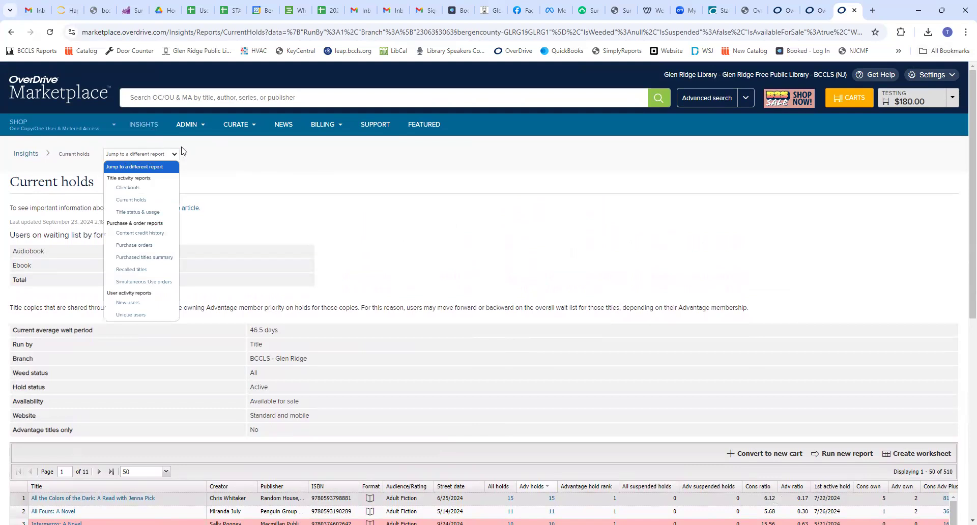
click(134, 189)
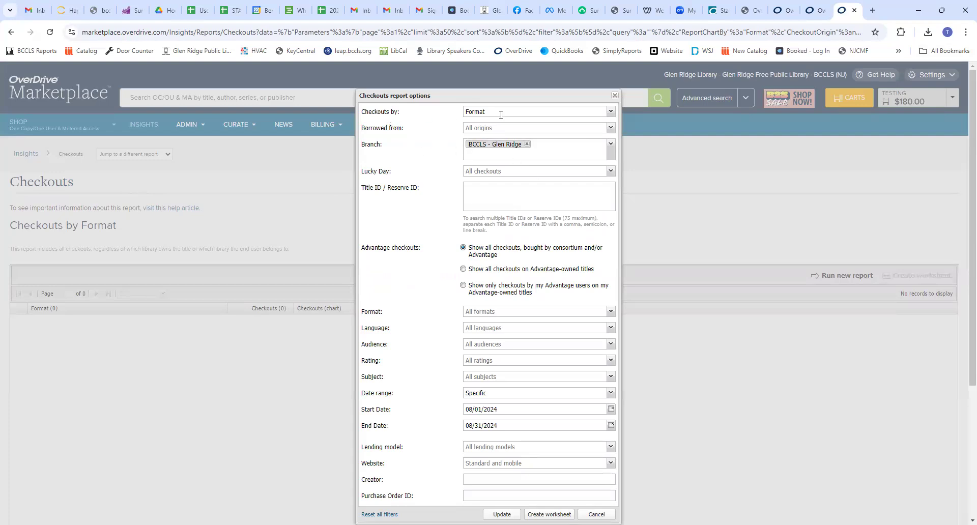
click(611, 112)
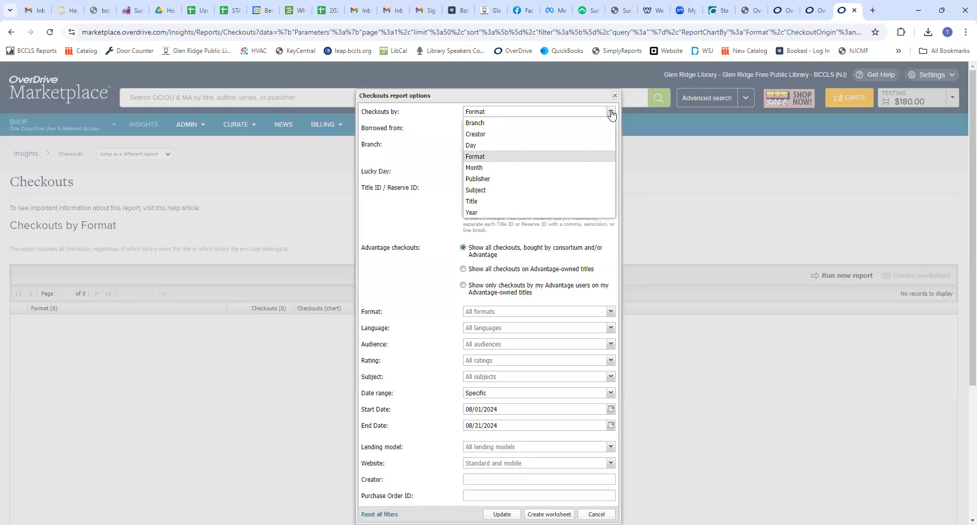
click(611, 114)
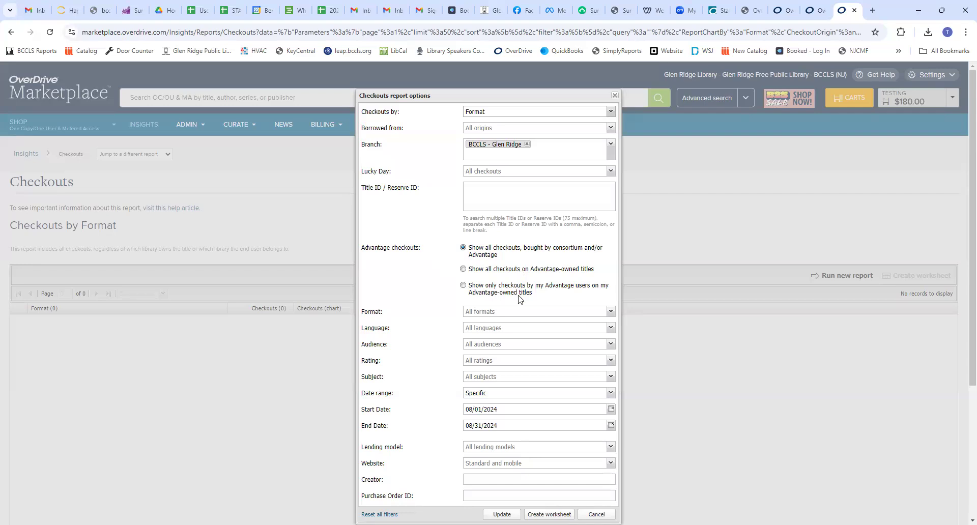
click(502, 514)
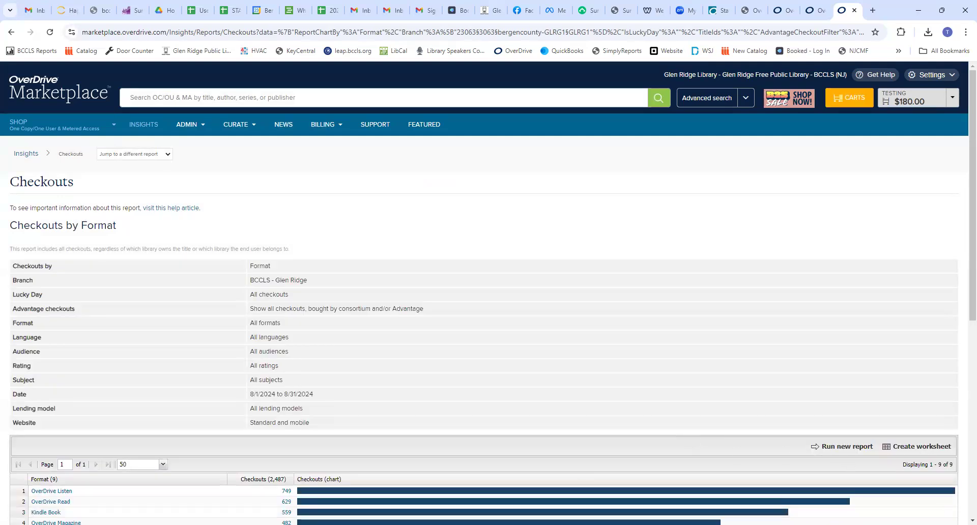
Open the OverDrive Magazine checkouts from the Checkouts by Format report and review the listed magazine titles
scroll(489, 293, down, 3)
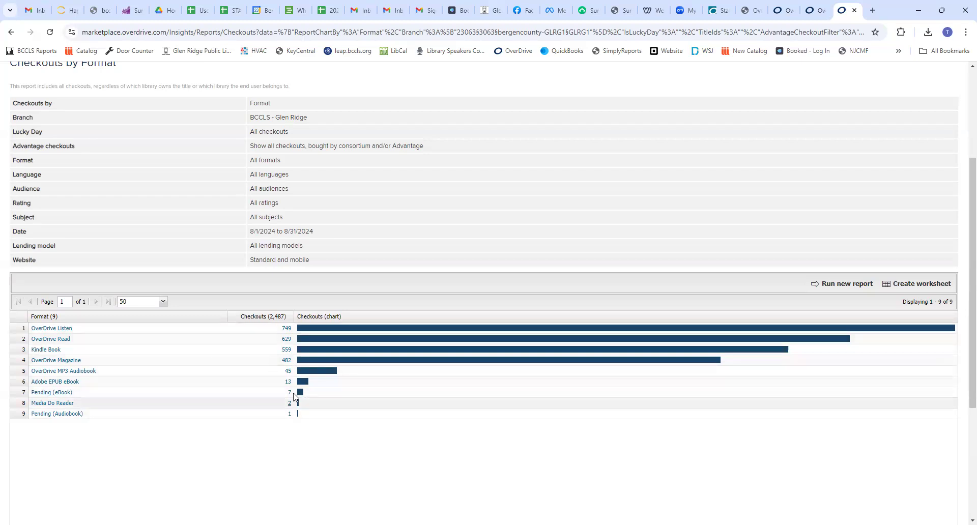
click(287, 361)
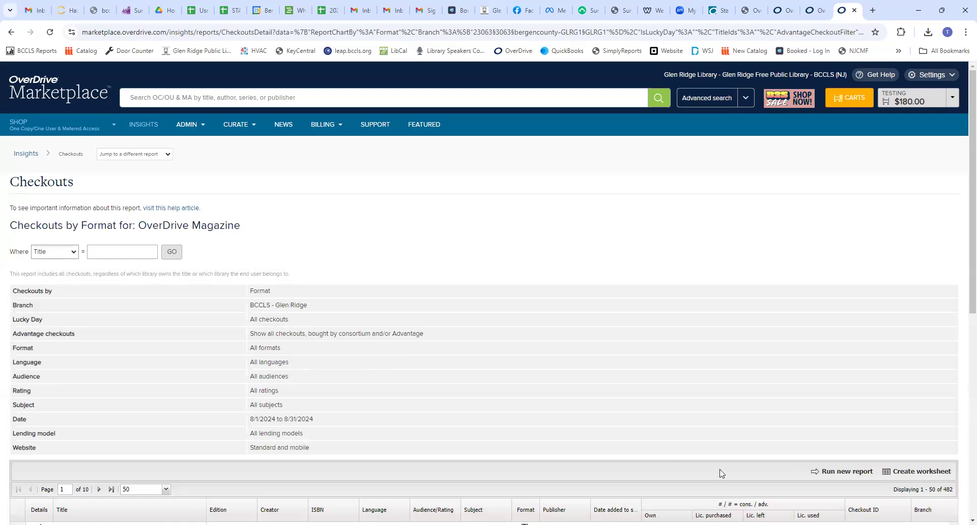
scroll(524, 519, down, 4)
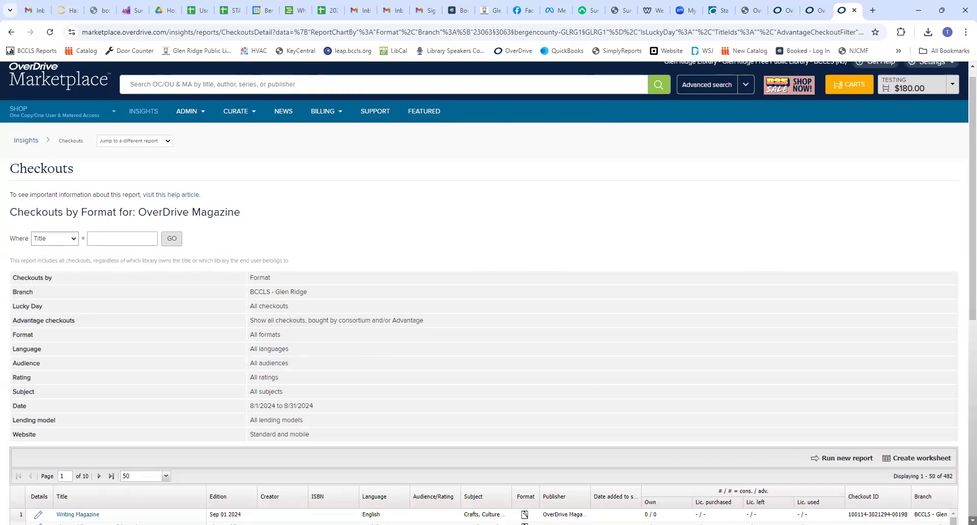
scroll(525, 519, down, 3)
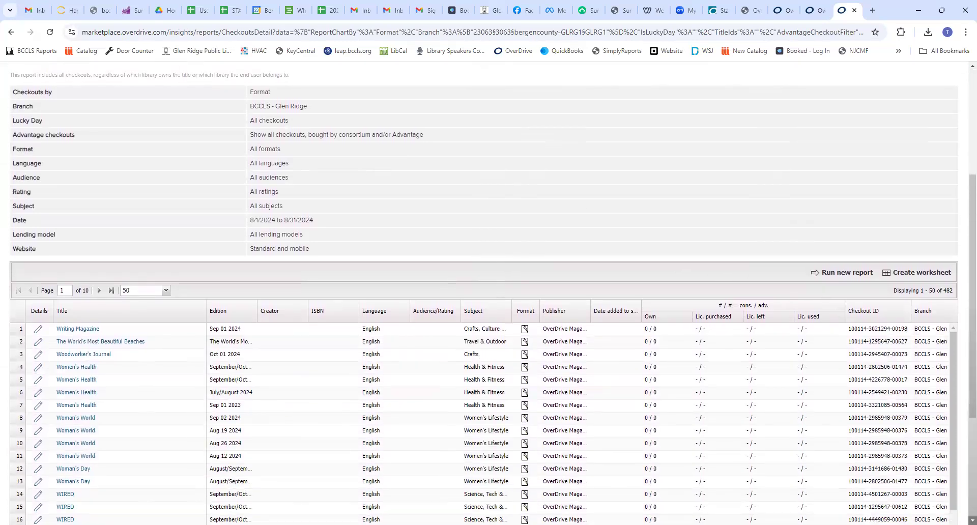
scroll(525, 519, down, 2)
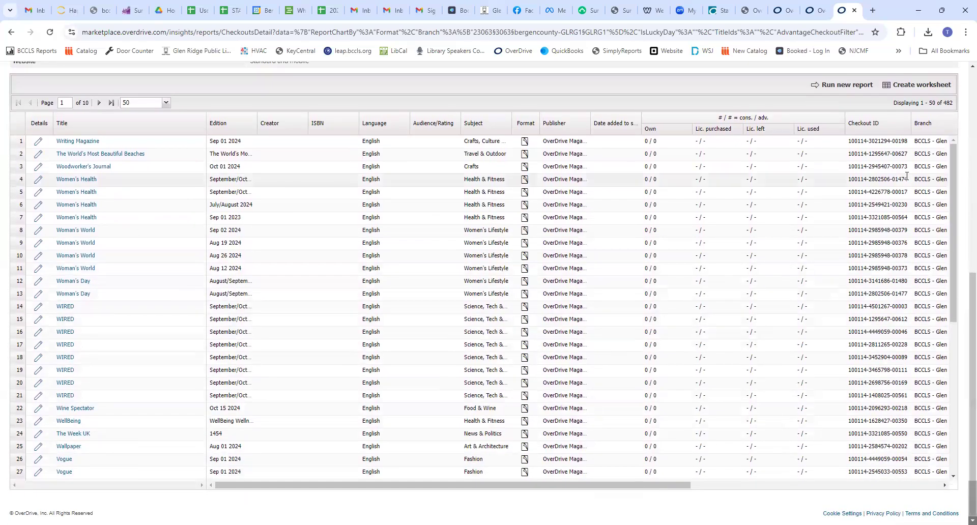
scroll(964, 73, up, 1)
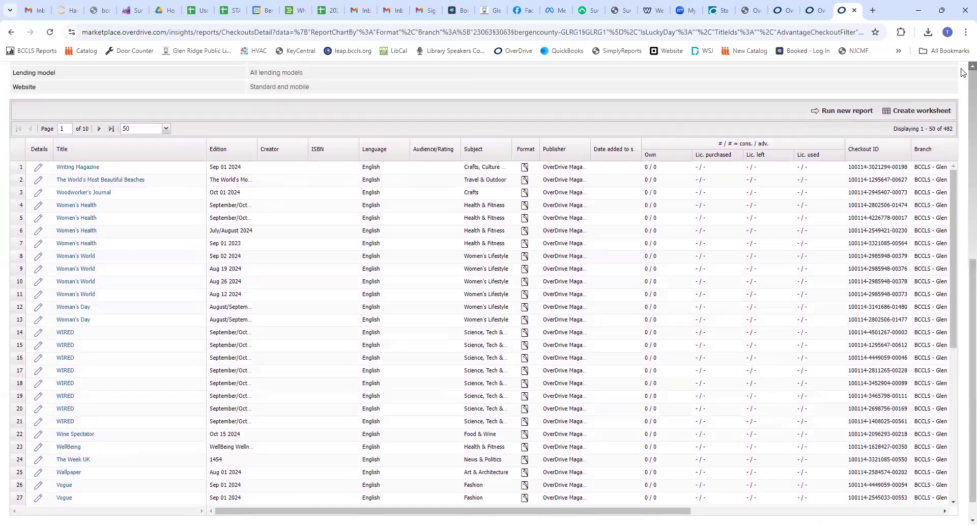
scroll(963, 73, up, 7)
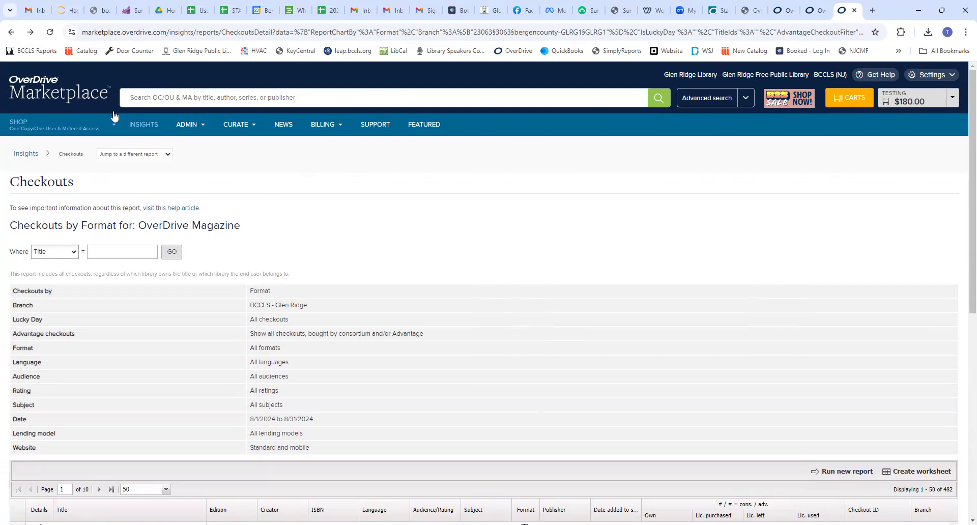
Rerun the Checkouts report by Format for BCCLS - Glen Ridge with its default August 2024 dates and view the format chart
click(163, 157)
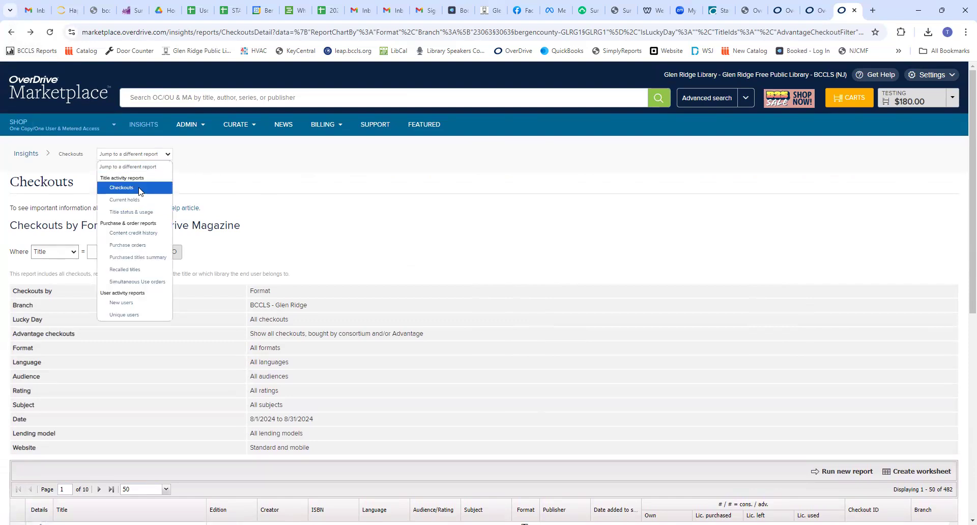
click(137, 188)
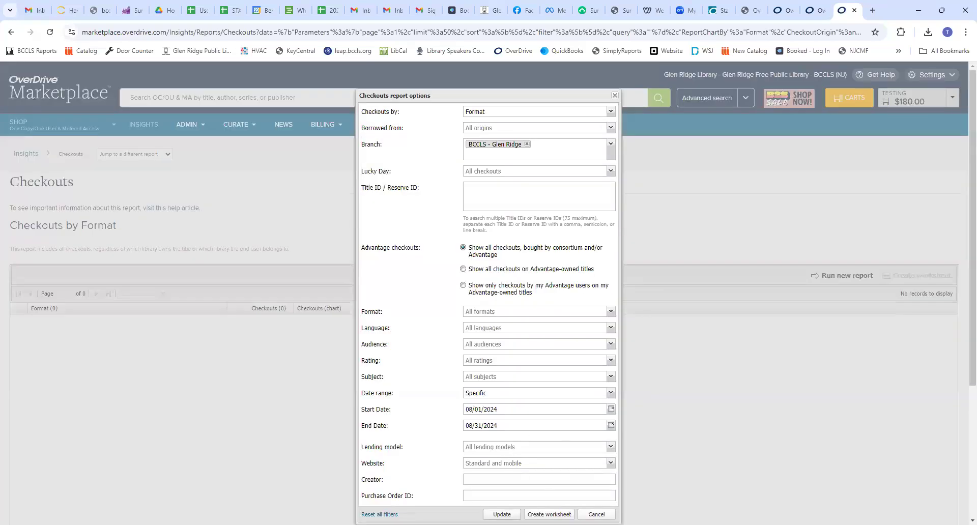
click(502, 515)
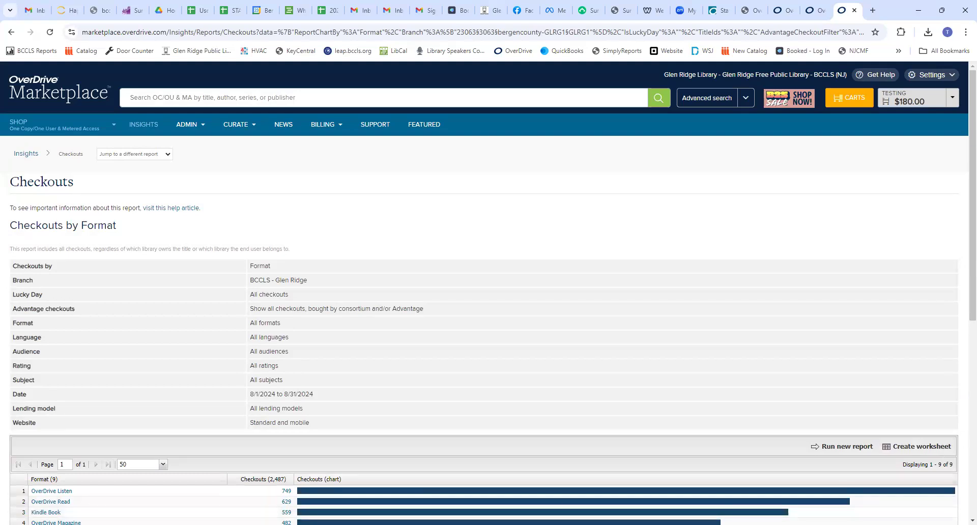
scroll(173, 421, down, 3)
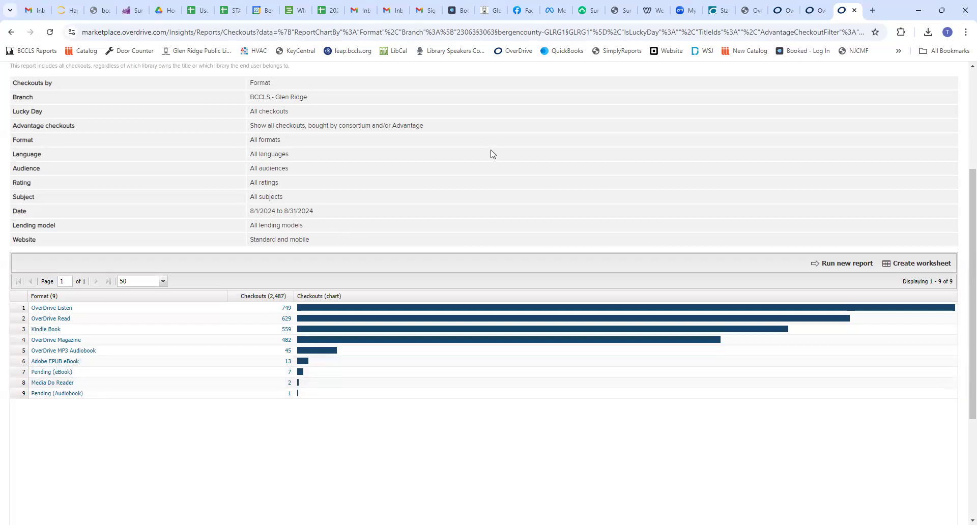
Switch to the Unique users report and set its start date to 01/01/2024
click(972, 67)
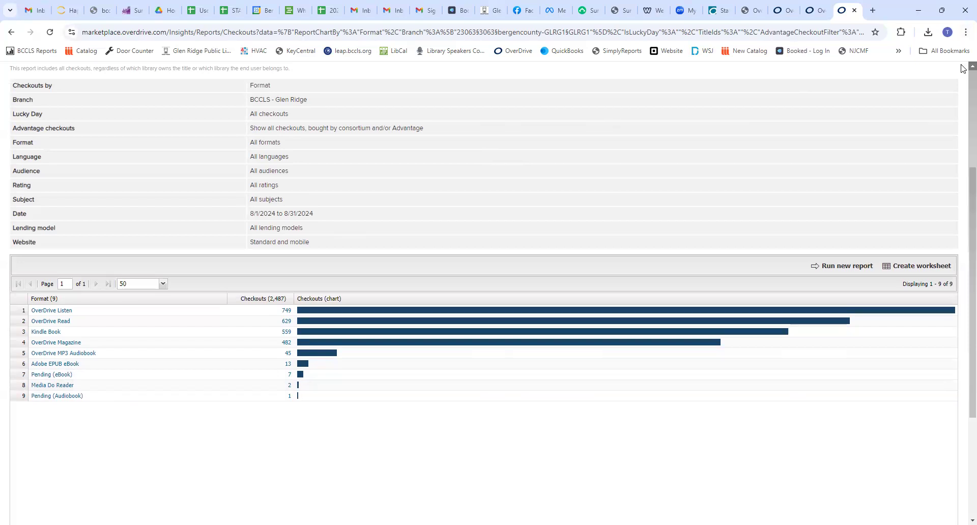
scroll(962, 66, up, 4)
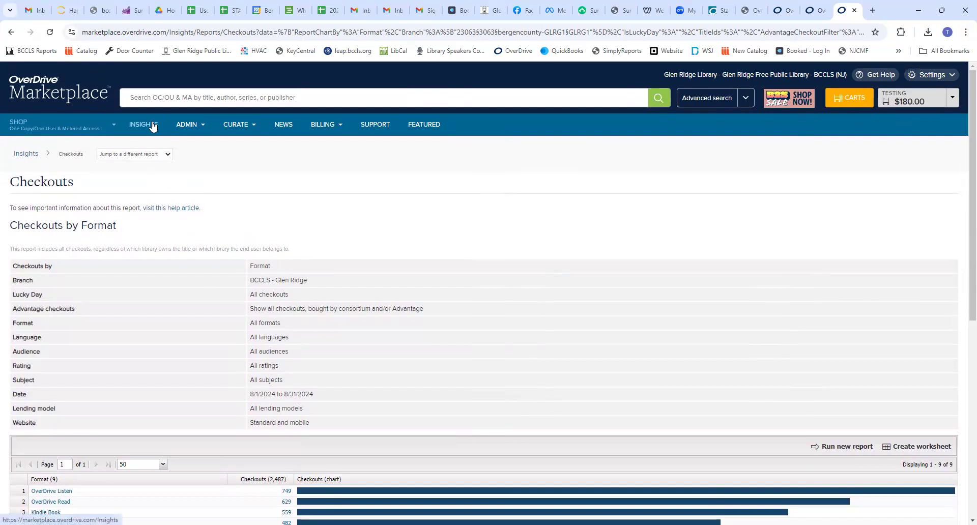
click(168, 155)
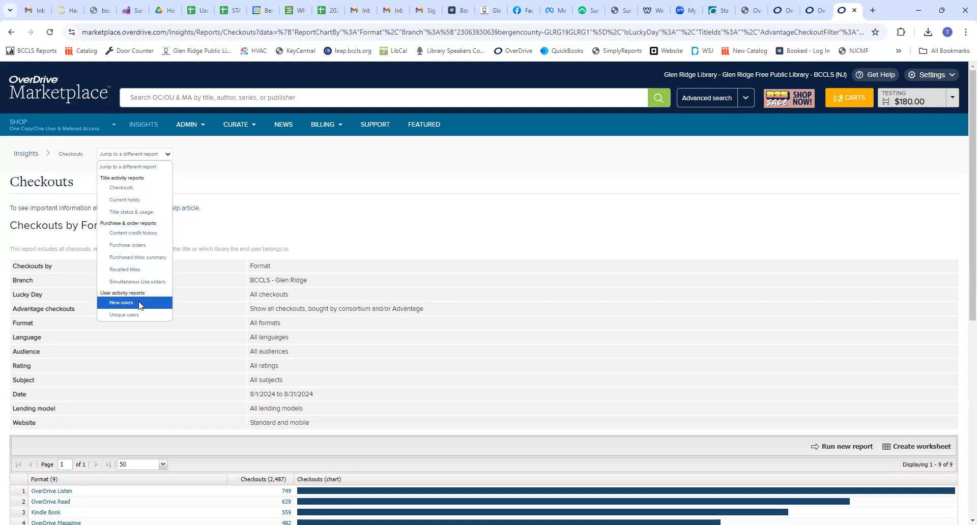
click(124, 315)
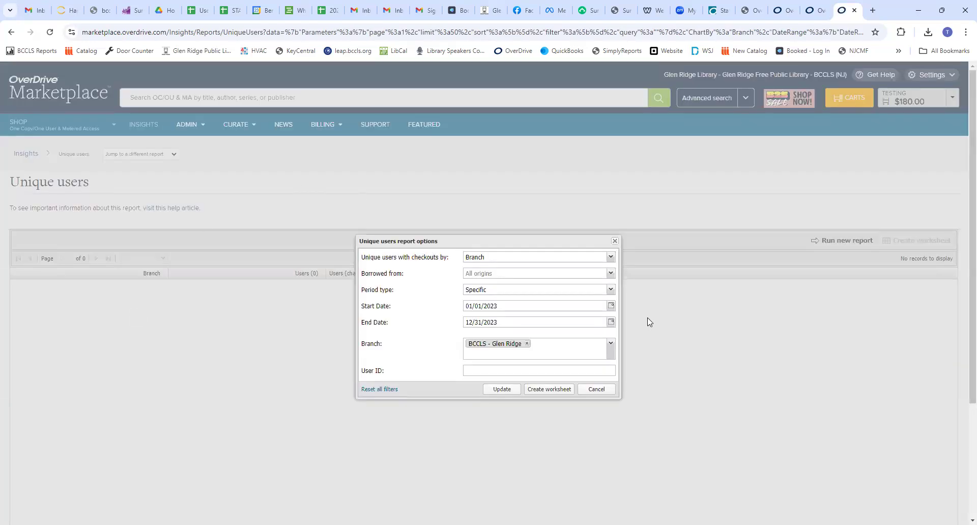
click(612, 307)
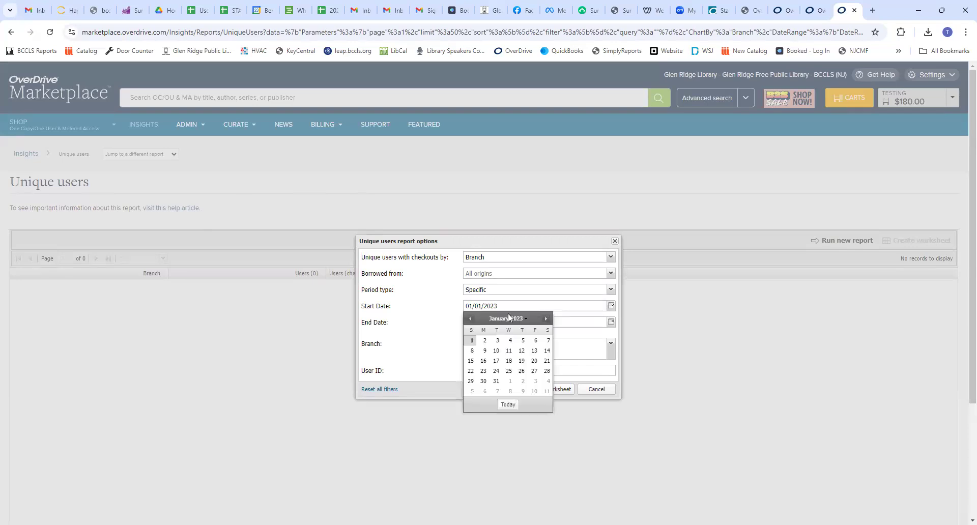
click(525, 320)
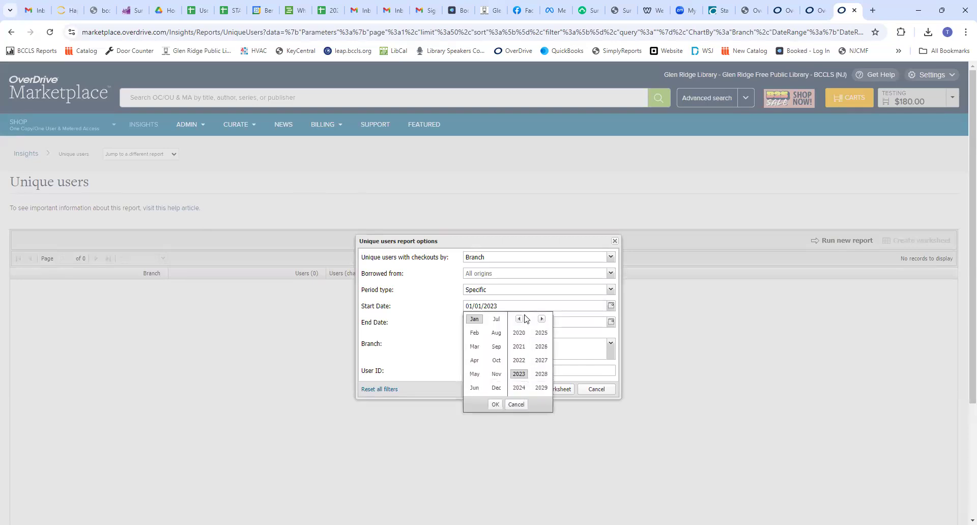
click(520, 390)
click(496, 405)
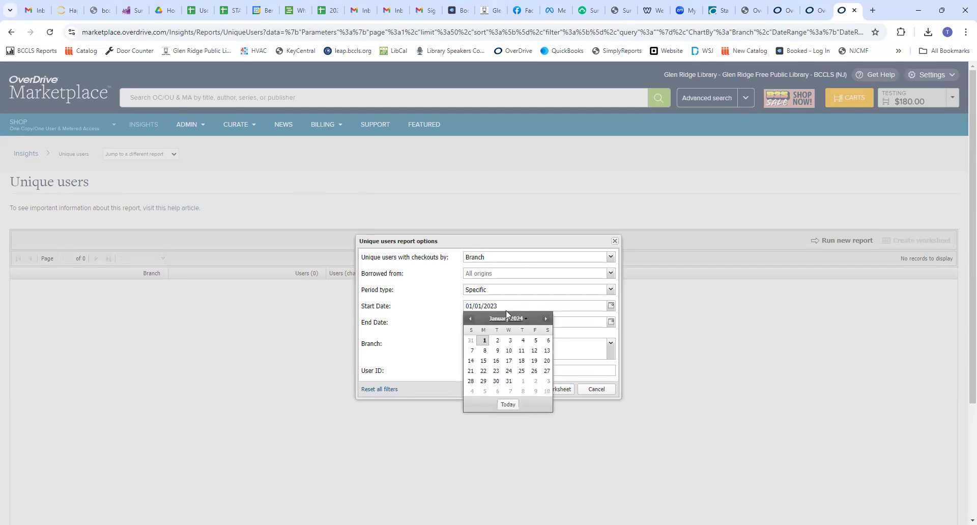
click(483, 341)
Set the end date to 12/31/2024 and run the Unique users report by Branch for BCCLS - Glen Ridge
click(611, 327)
click(528, 337)
click(516, 405)
click(495, 421)
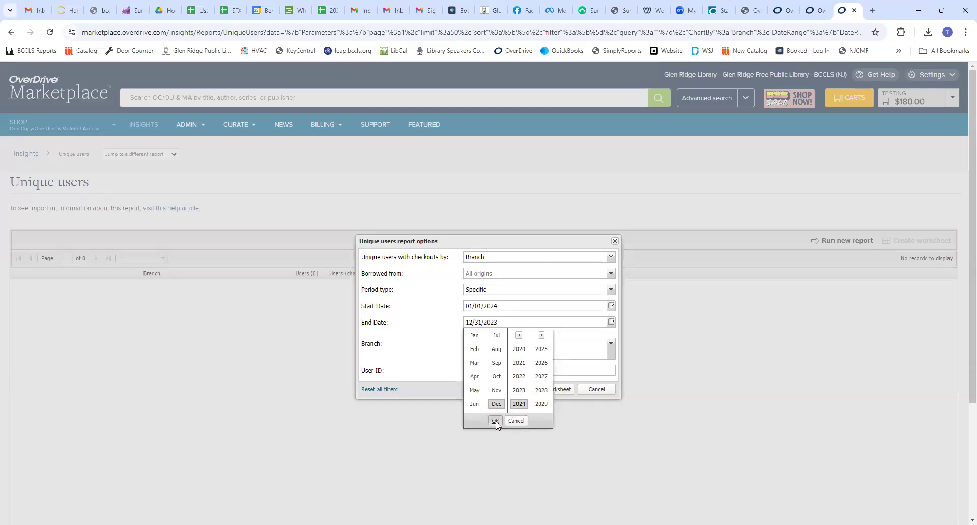
click(495, 398)
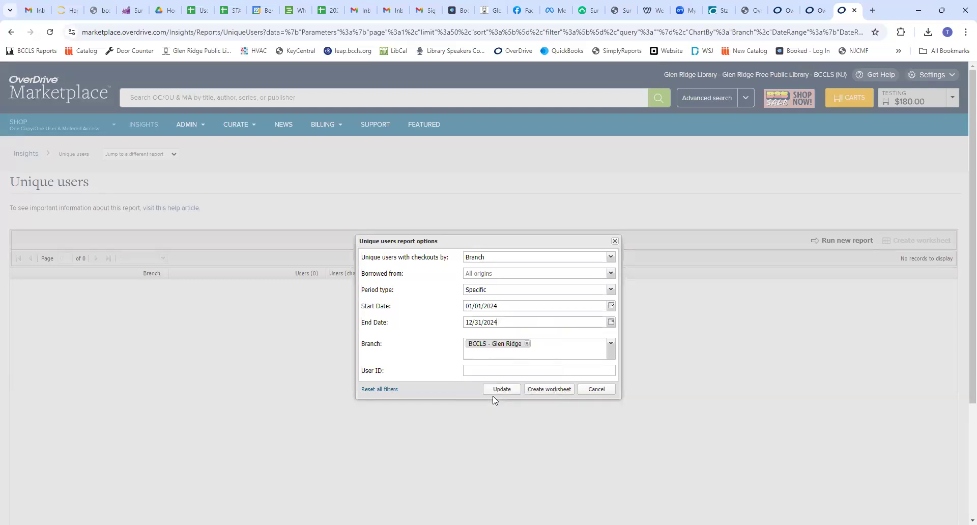
click(503, 389)
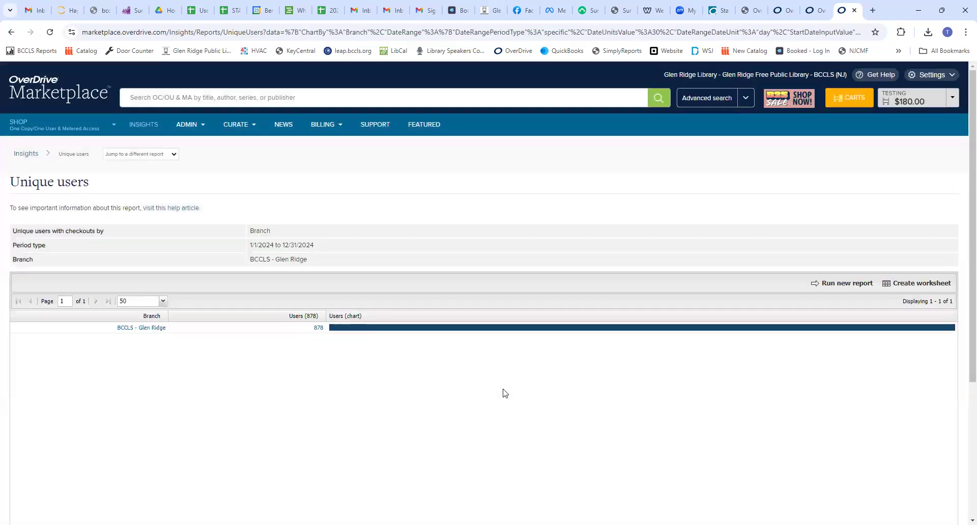
View the user checkouts behind the Glen Ridge branch's unique users and return to the Insights overview
click(320, 330)
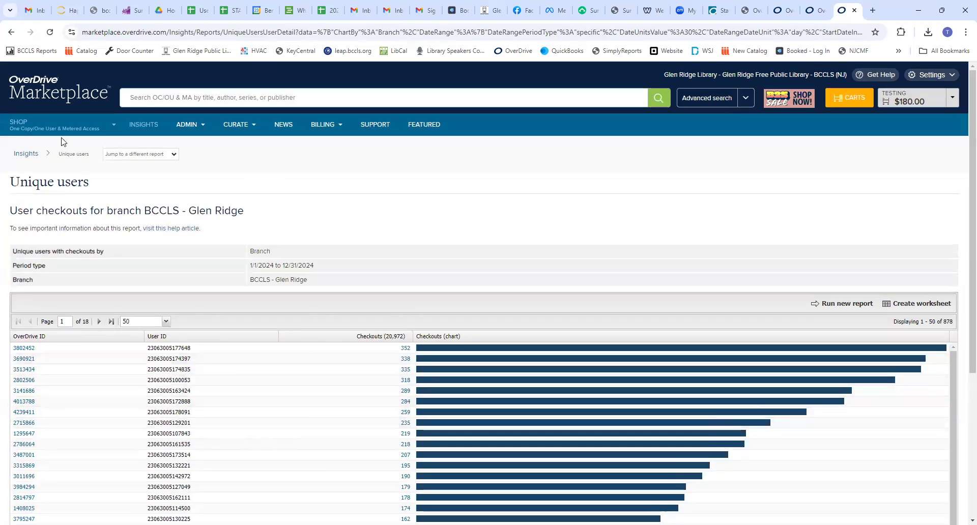
click(27, 160)
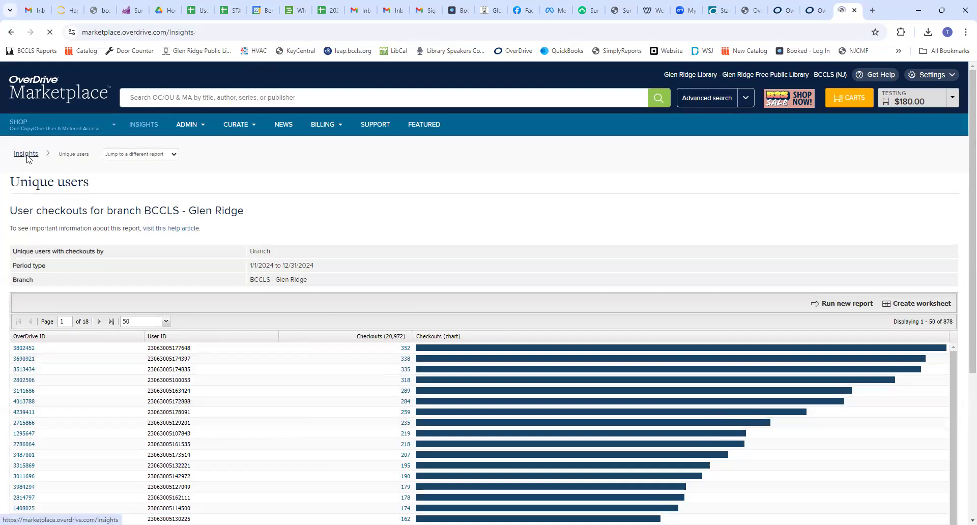
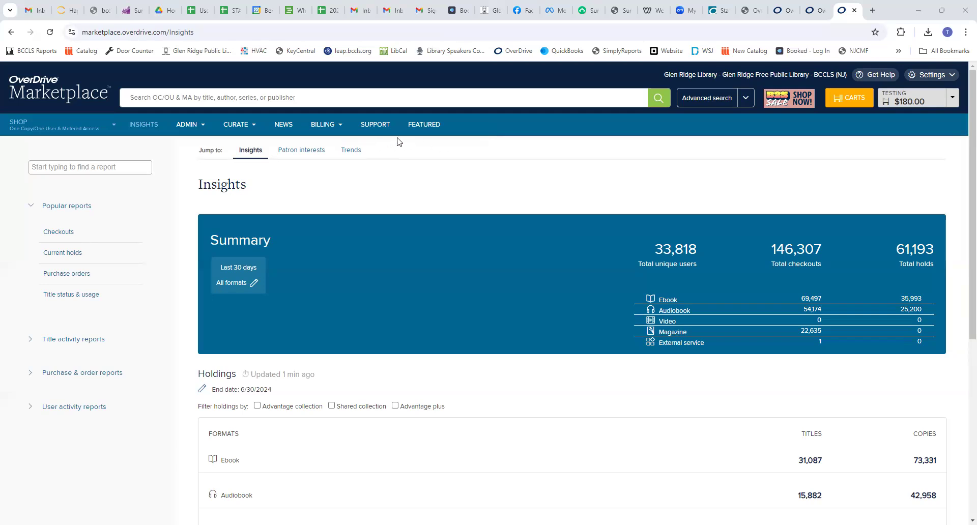
Open the Support page and examine its end-user support, help resources and contact options
click(385, 127)
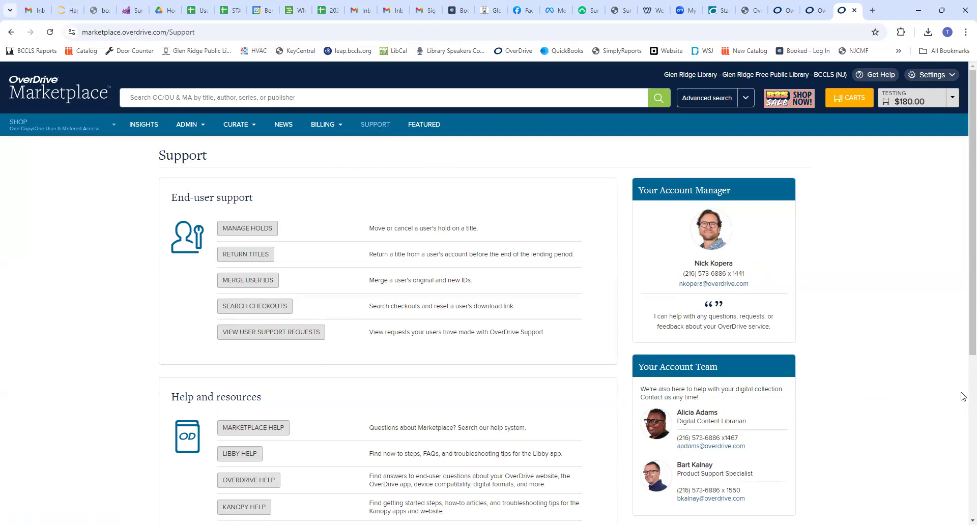
scroll(964, 395, down, 5)
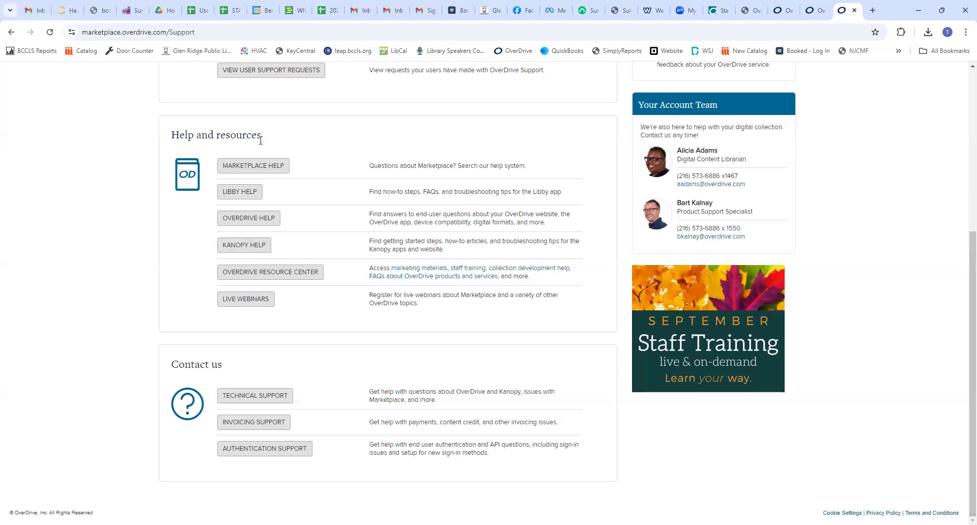
Open the Marketplace Help site, look over its help categories, and return to the Support page
click(267, 173)
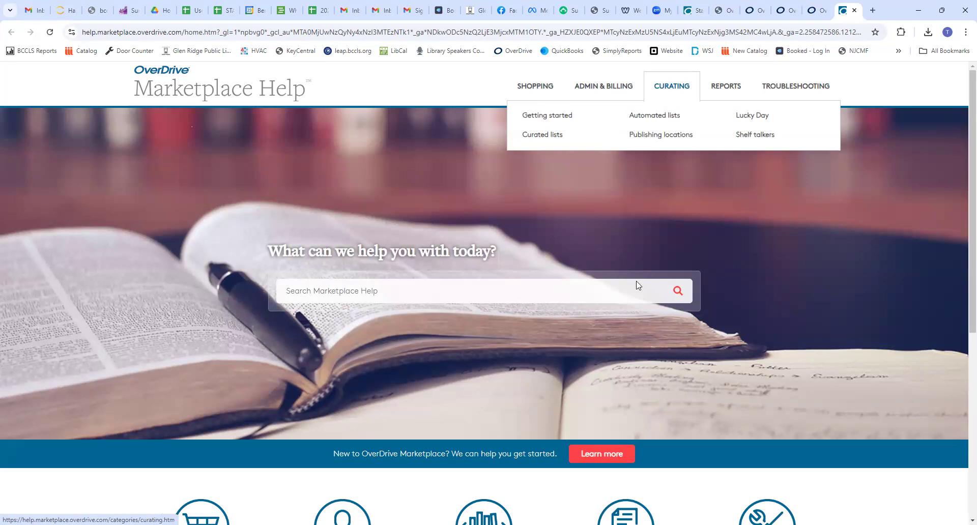
scroll(961, 436, down, 6)
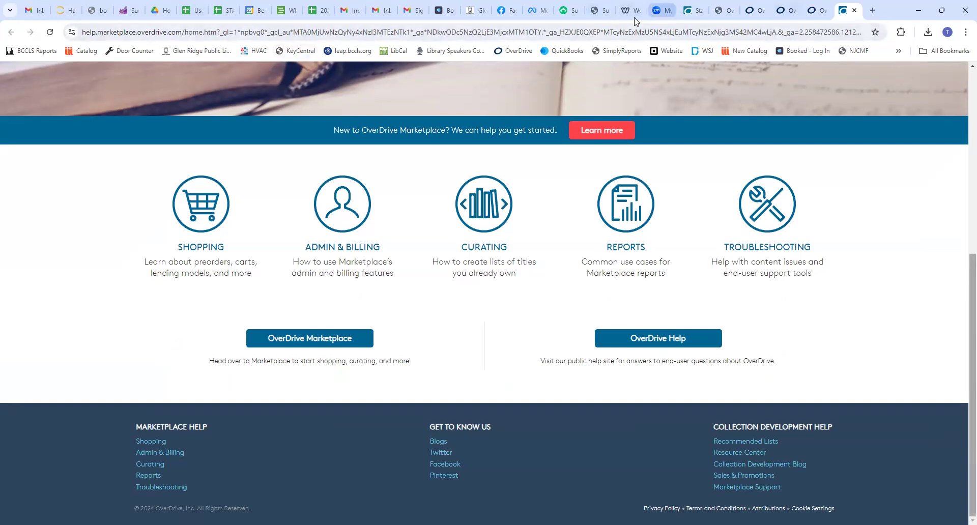
click(818, 10)
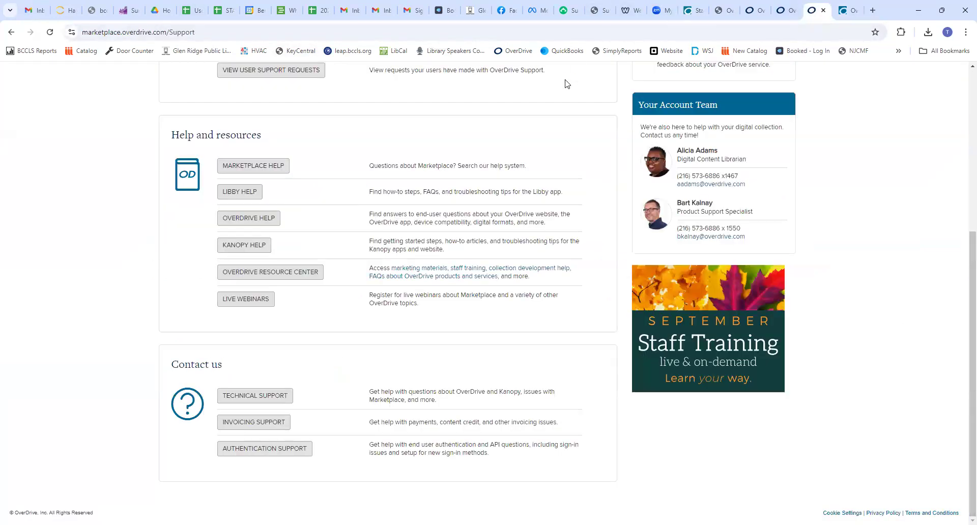
Open the OverDrive Resource Center and look through its apps, popular resources and social graphics for public libraries
click(290, 278)
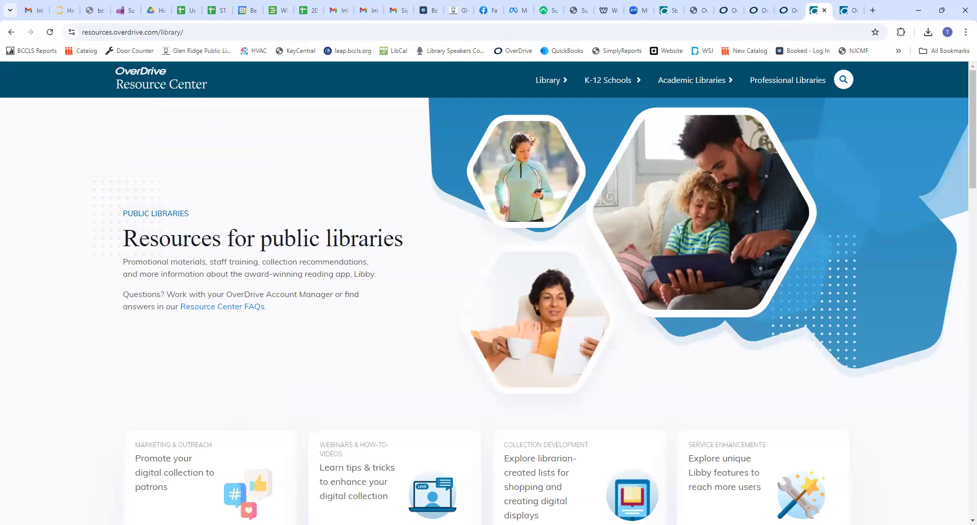
scroll(964, 467, down, 8)
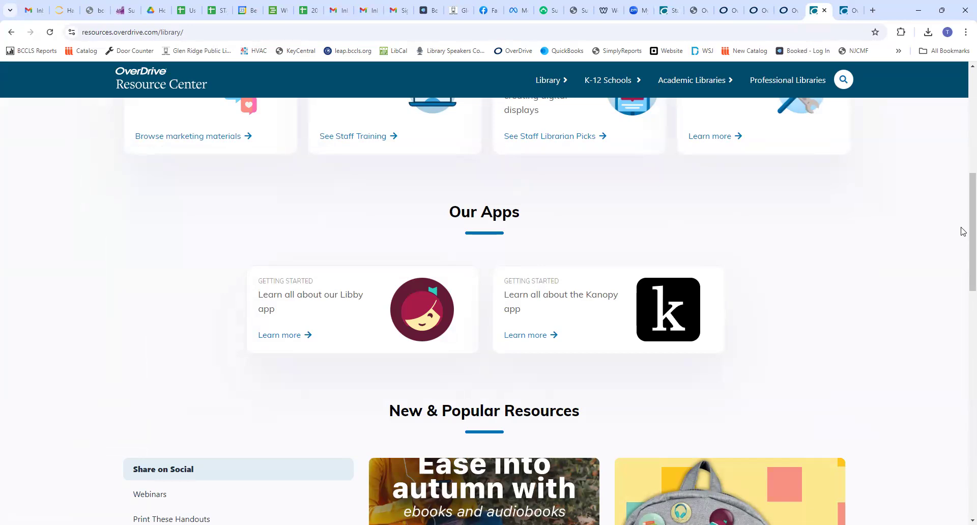
scroll(964, 319, down, 8)
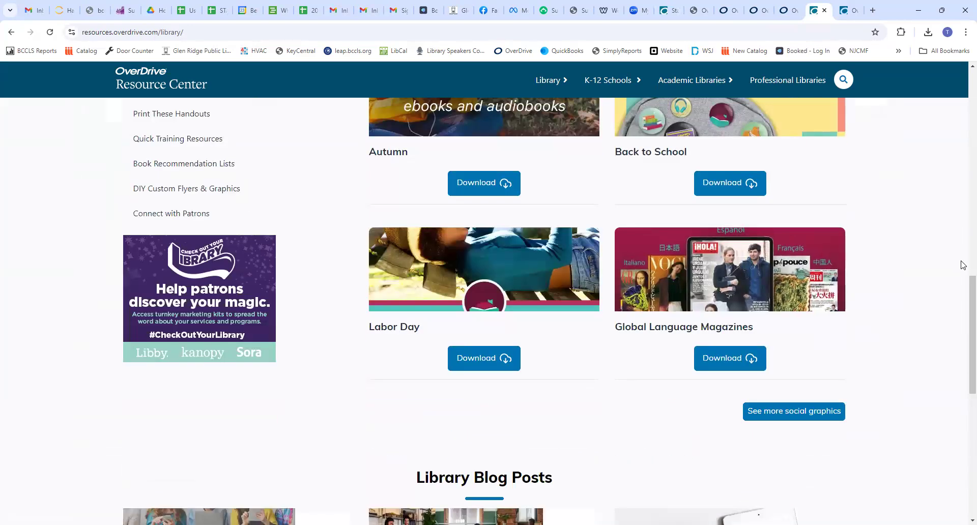
Open the marketing materials from the Resource Center's Marketing & Outreach section for promoting the digital collection to patrons
scroll(964, 265, up, 8)
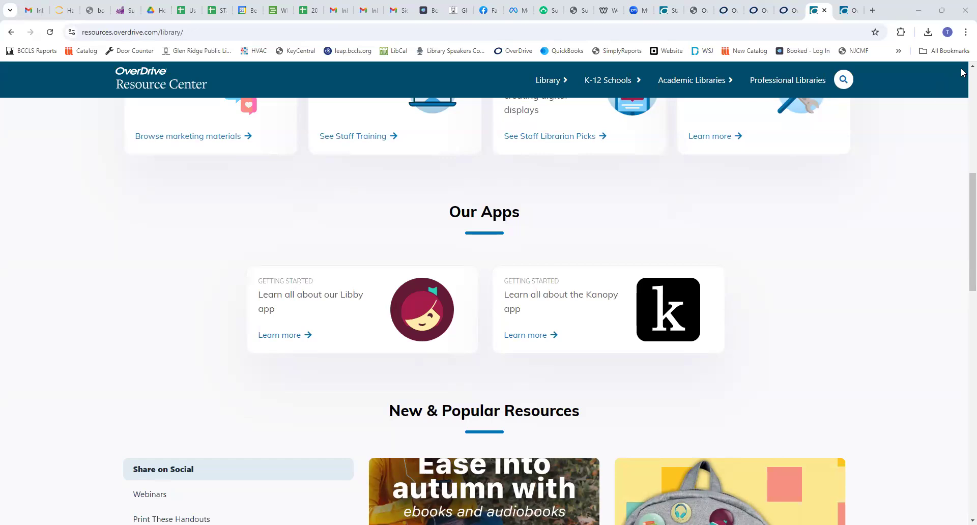
scroll(963, 73, up, 1)
scroll(963, 73, up, 3)
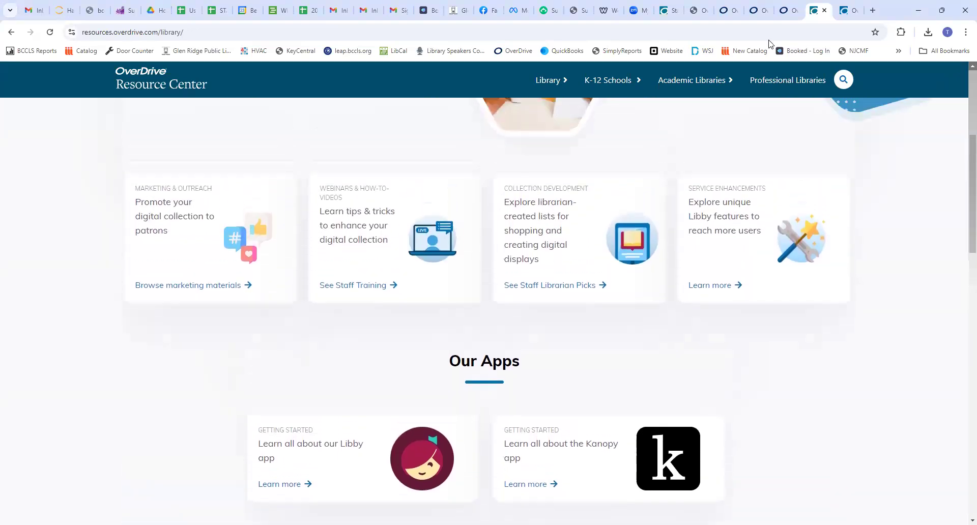
click(217, 285)
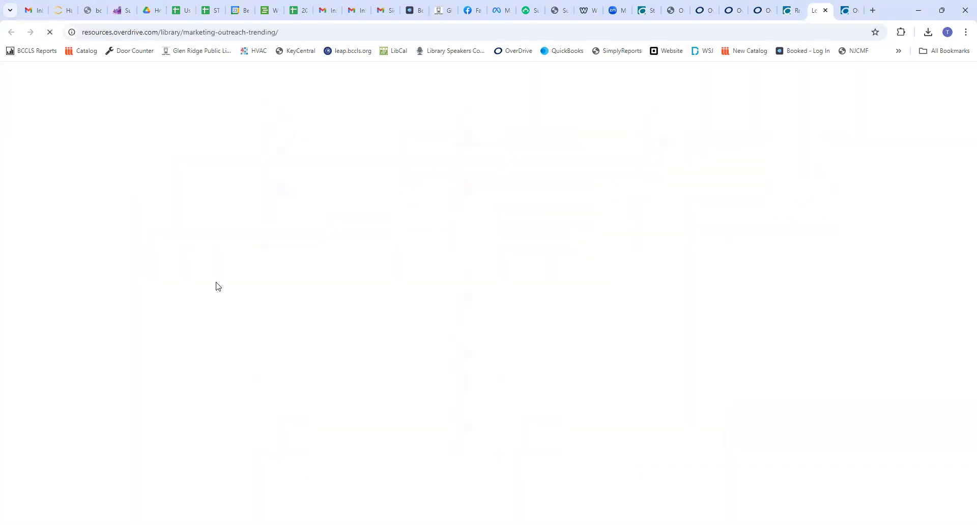